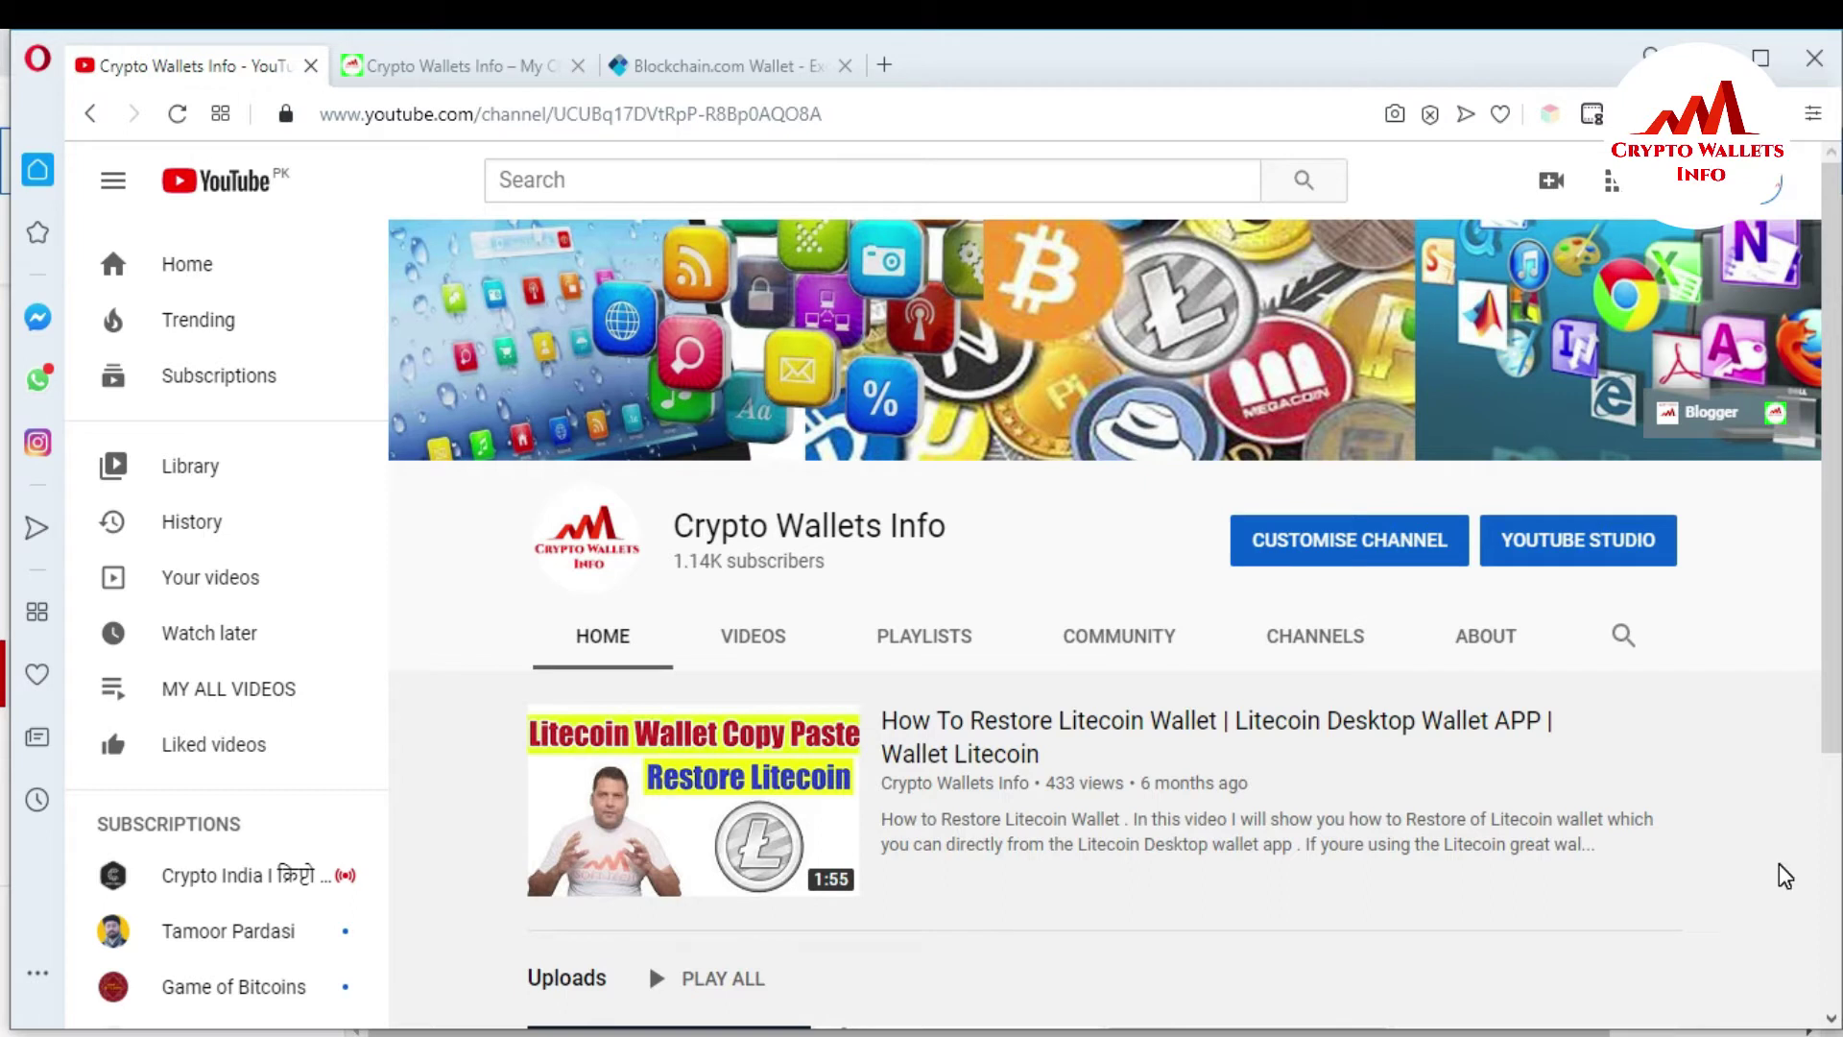
Switch from the YouTube channel to the cryptowalletsinfo.com browser tab
{"action": "left_click", "coordinate": [441, 58]}
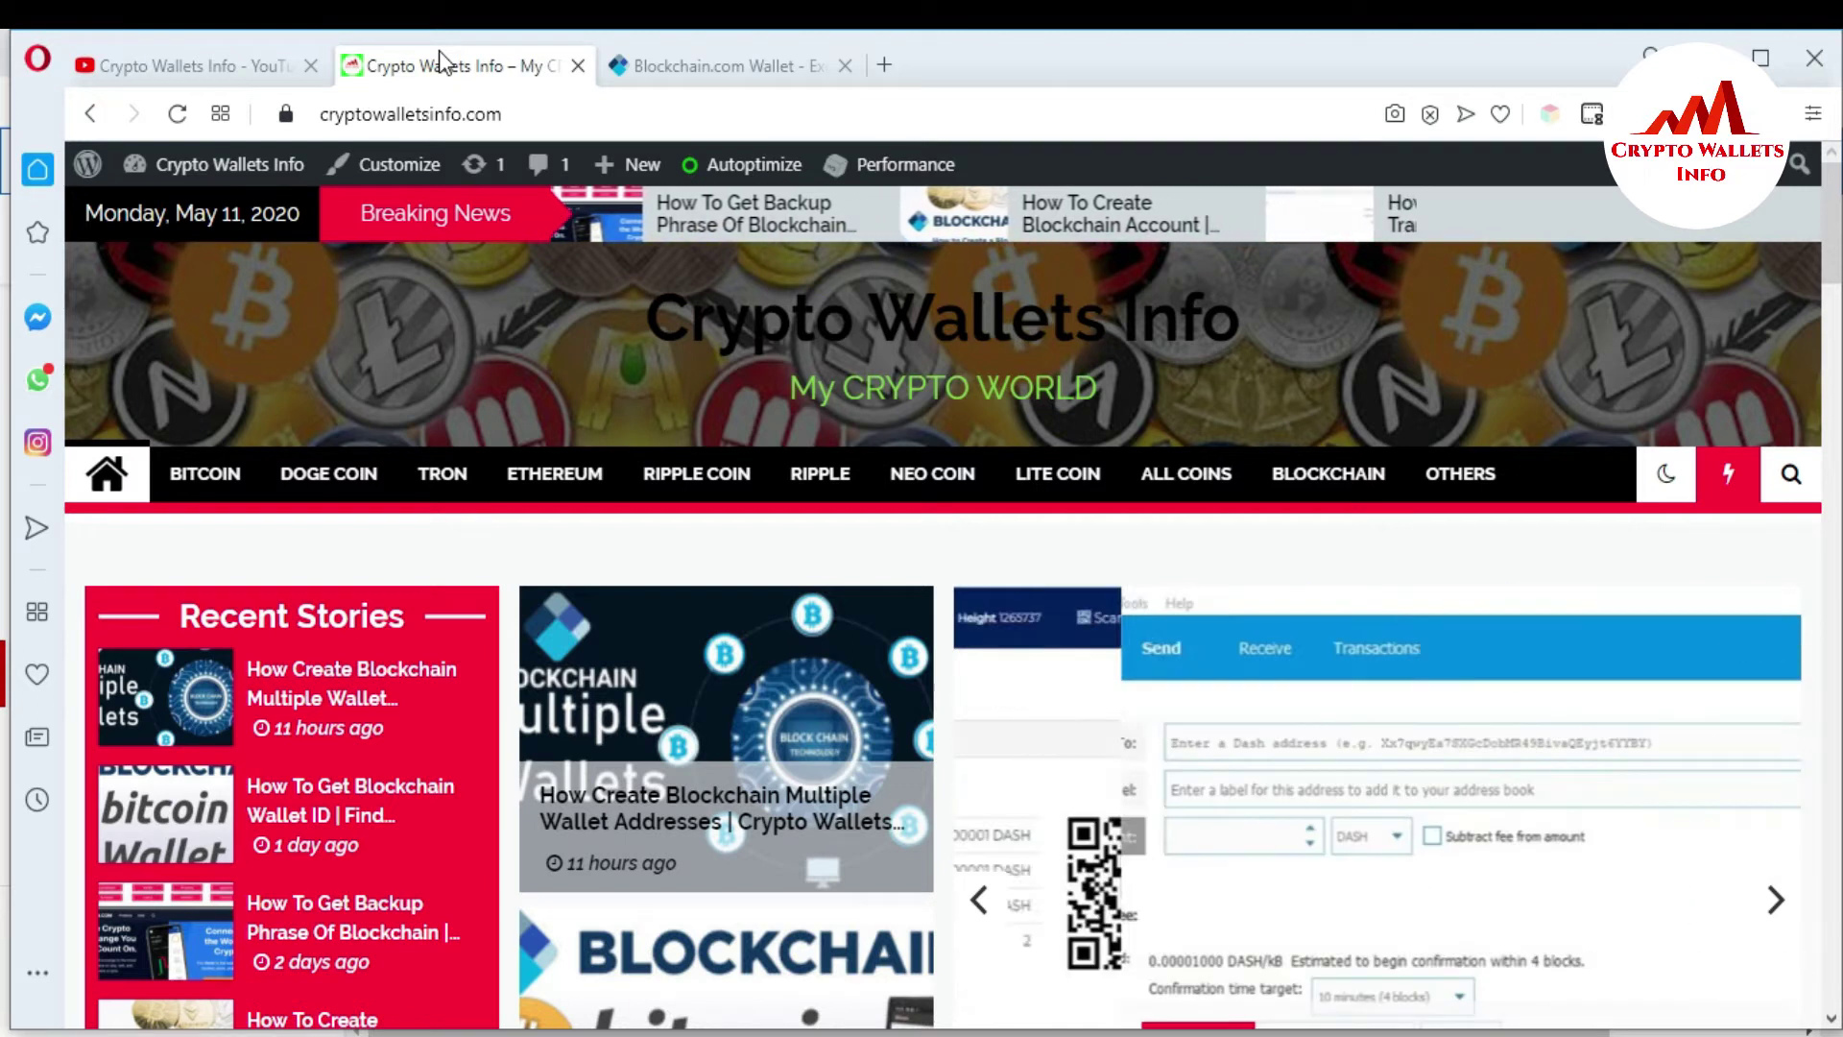
Log in to Blockchain.com Wallet using the browser's saved password suggestion
{"action": "left_click", "coordinate": [674, 66]}
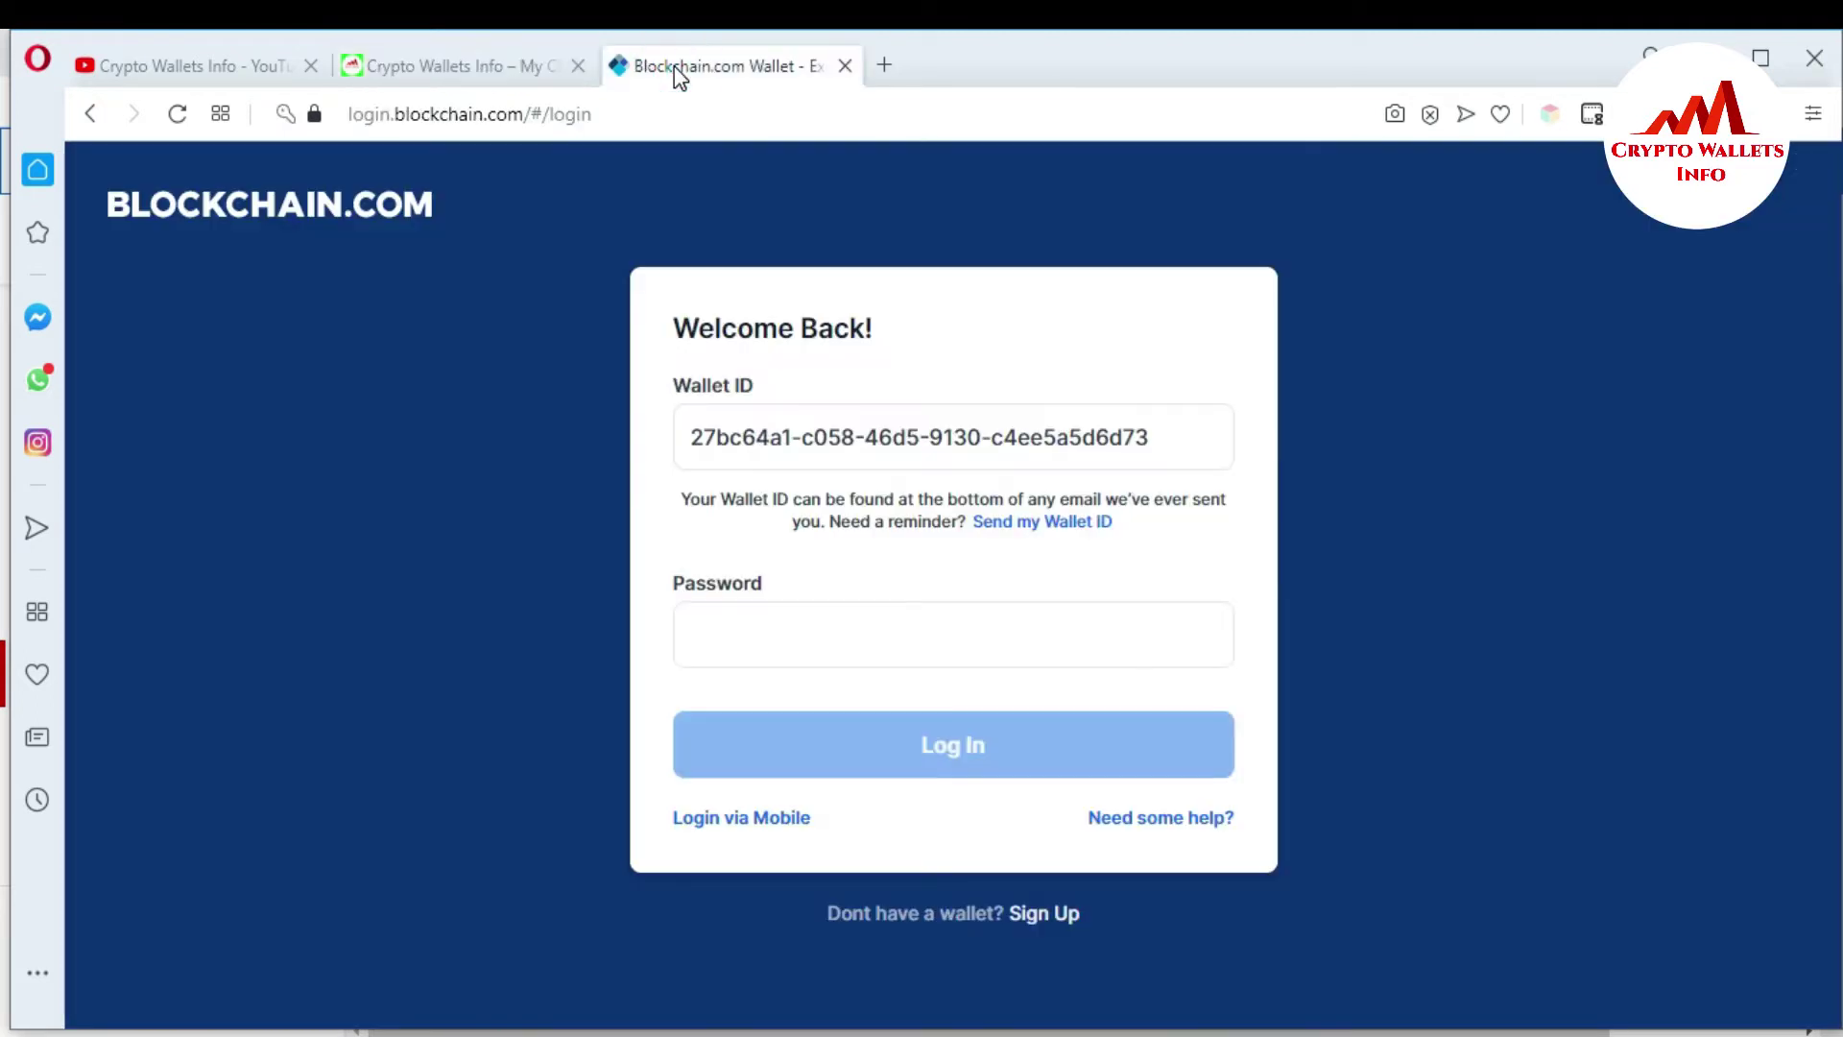
{"action": "left_click", "coordinate": [777, 632]}
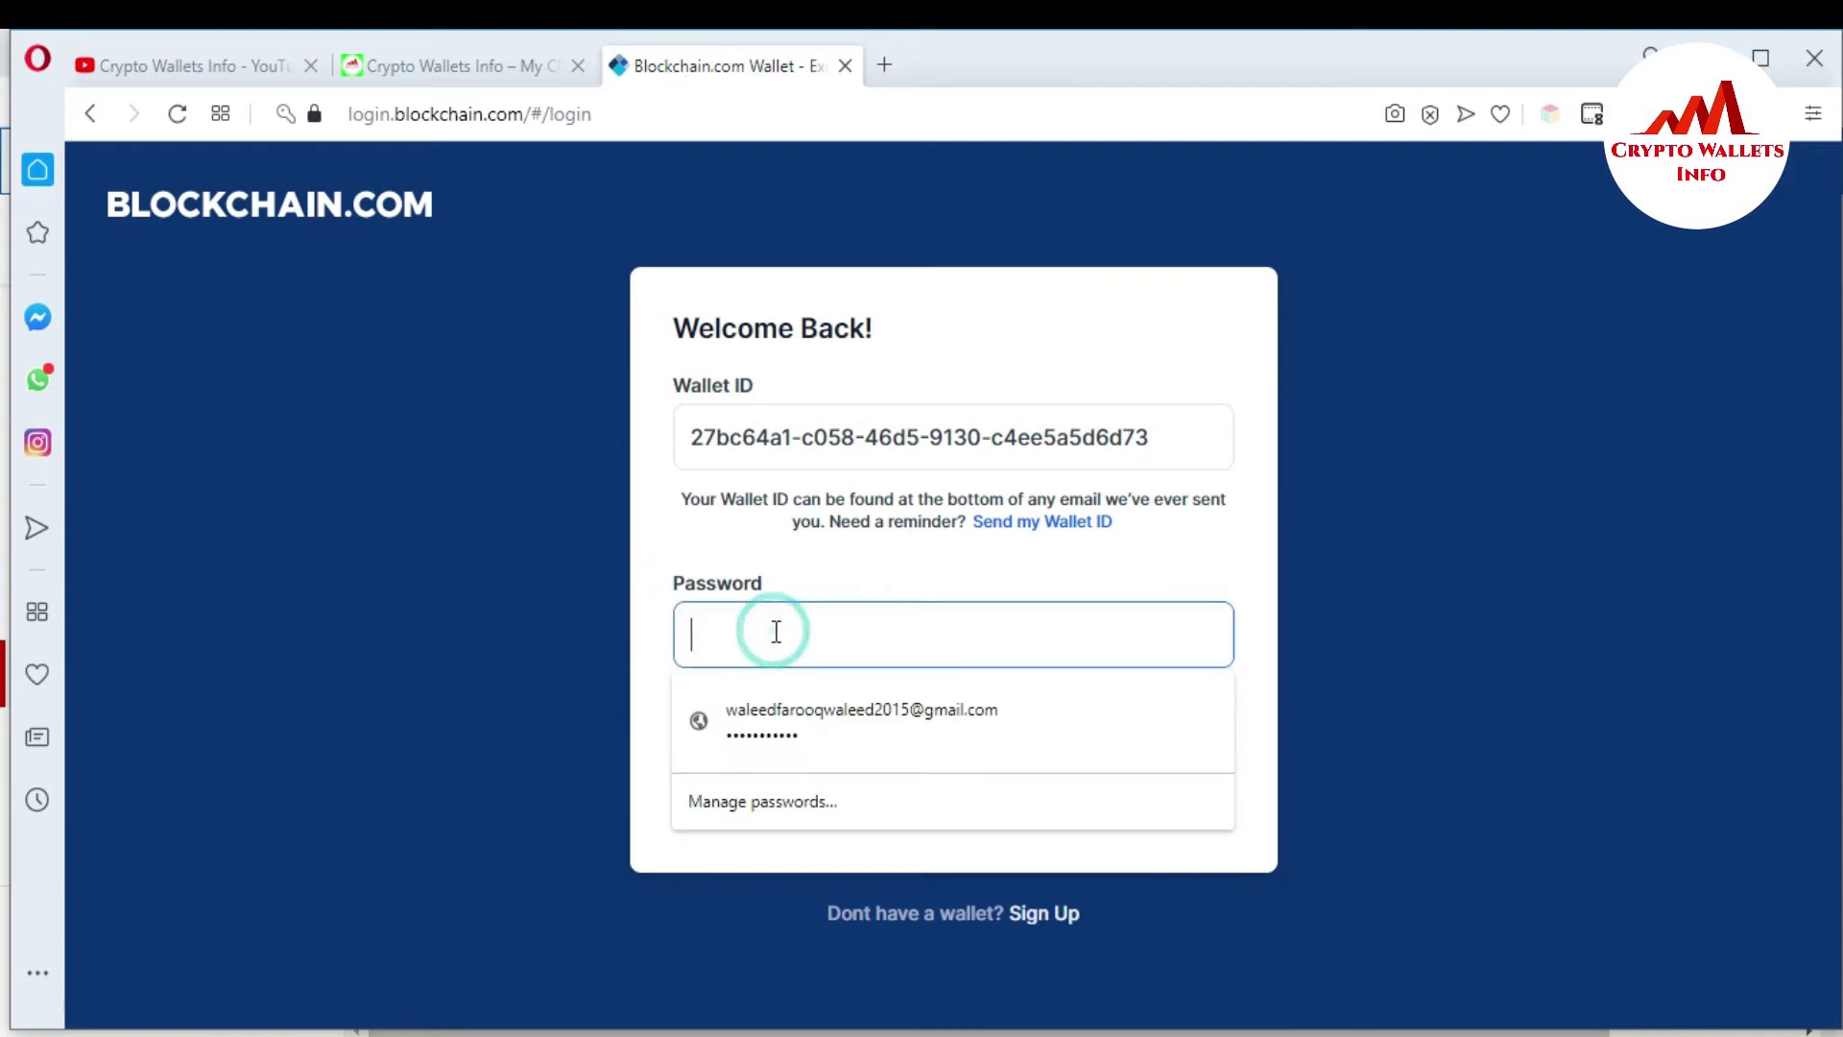
{"action": "left_click", "coordinate": [758, 724]}
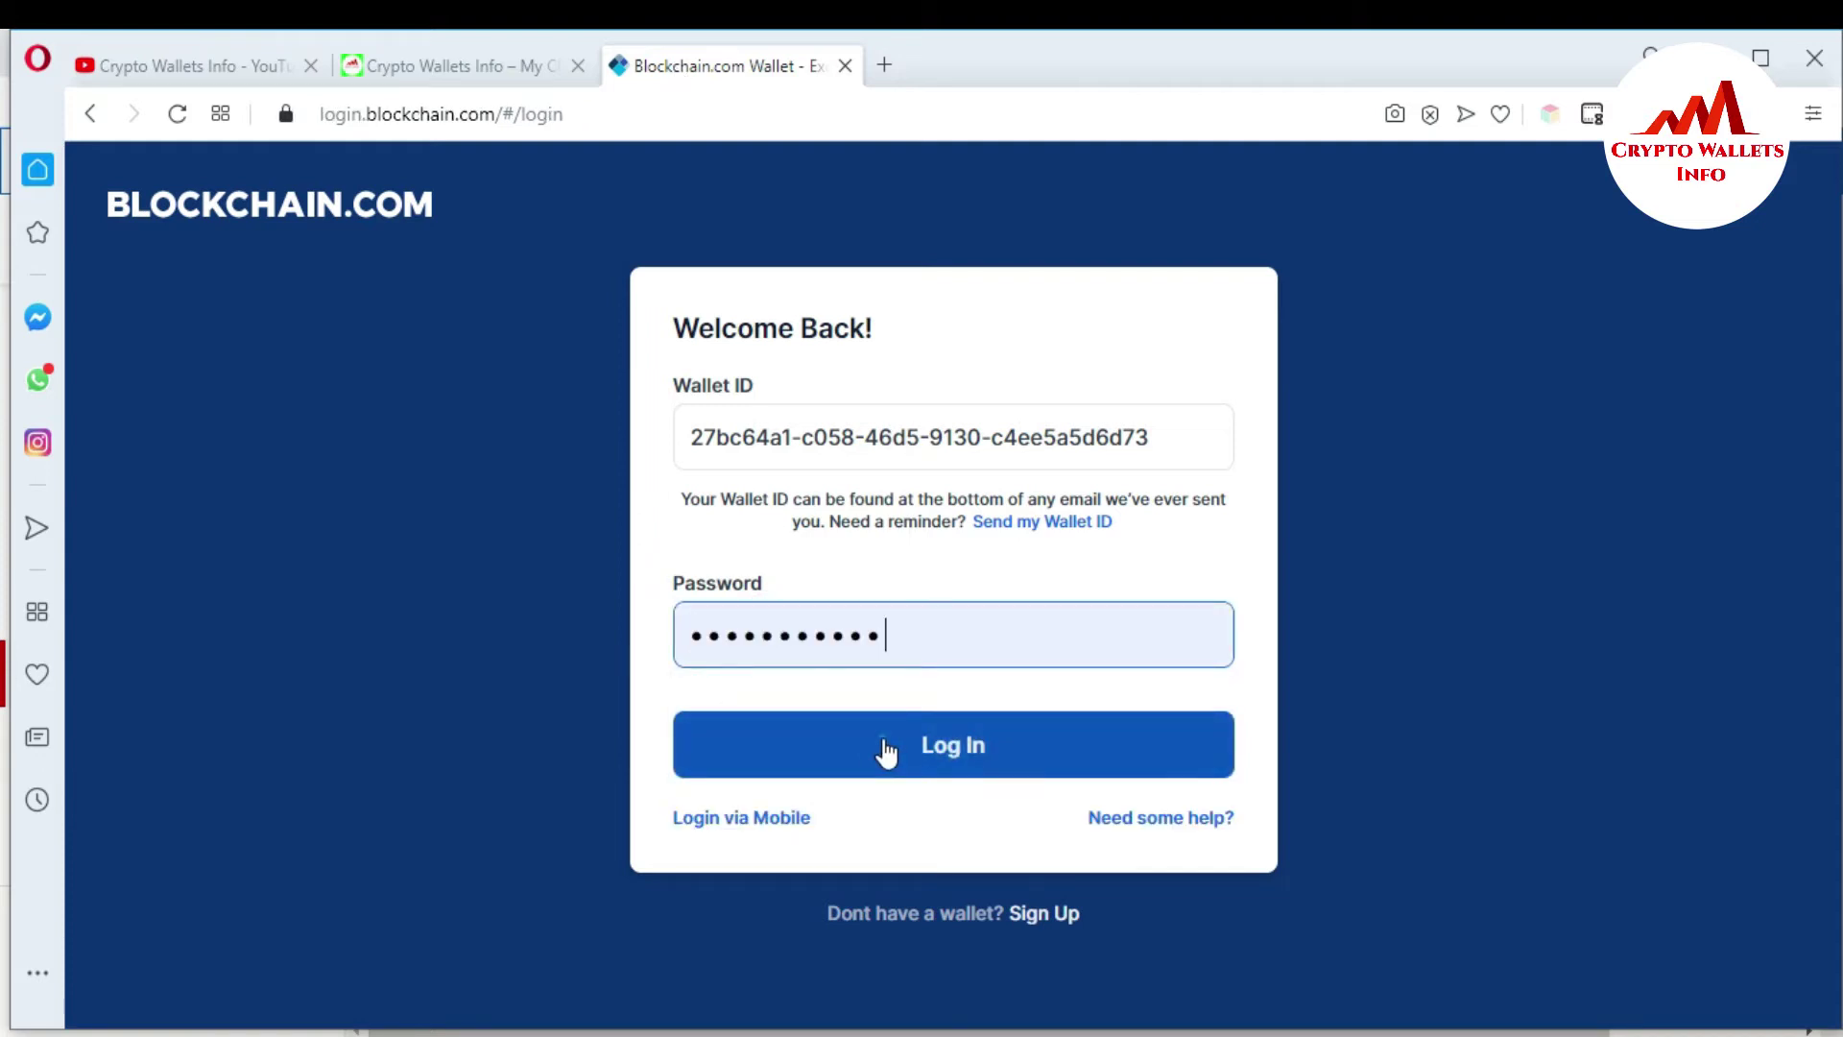
{"action": "left_click", "coordinate": [885, 753]}
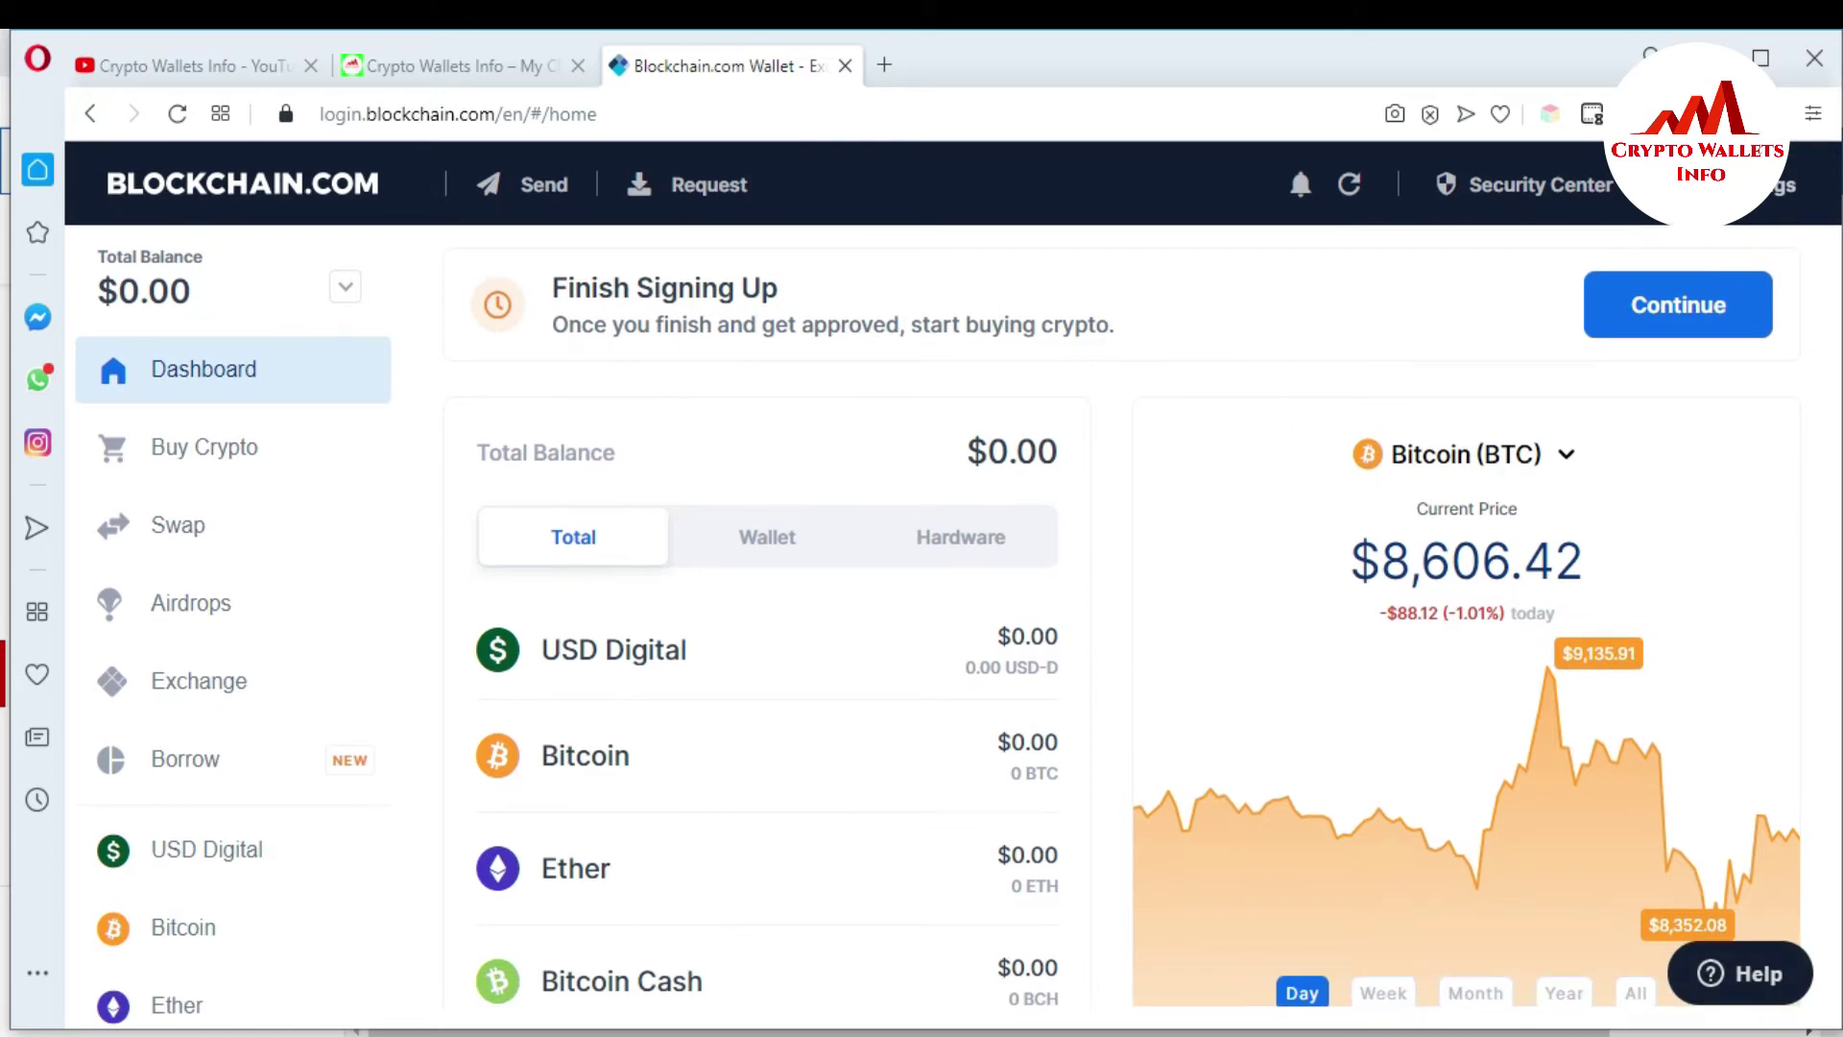
Go to Settings > Wallets & Addresses and scroll down to Imported Bitcoin Addresses
{"action": "left_click", "coordinate": [1776, 184]}
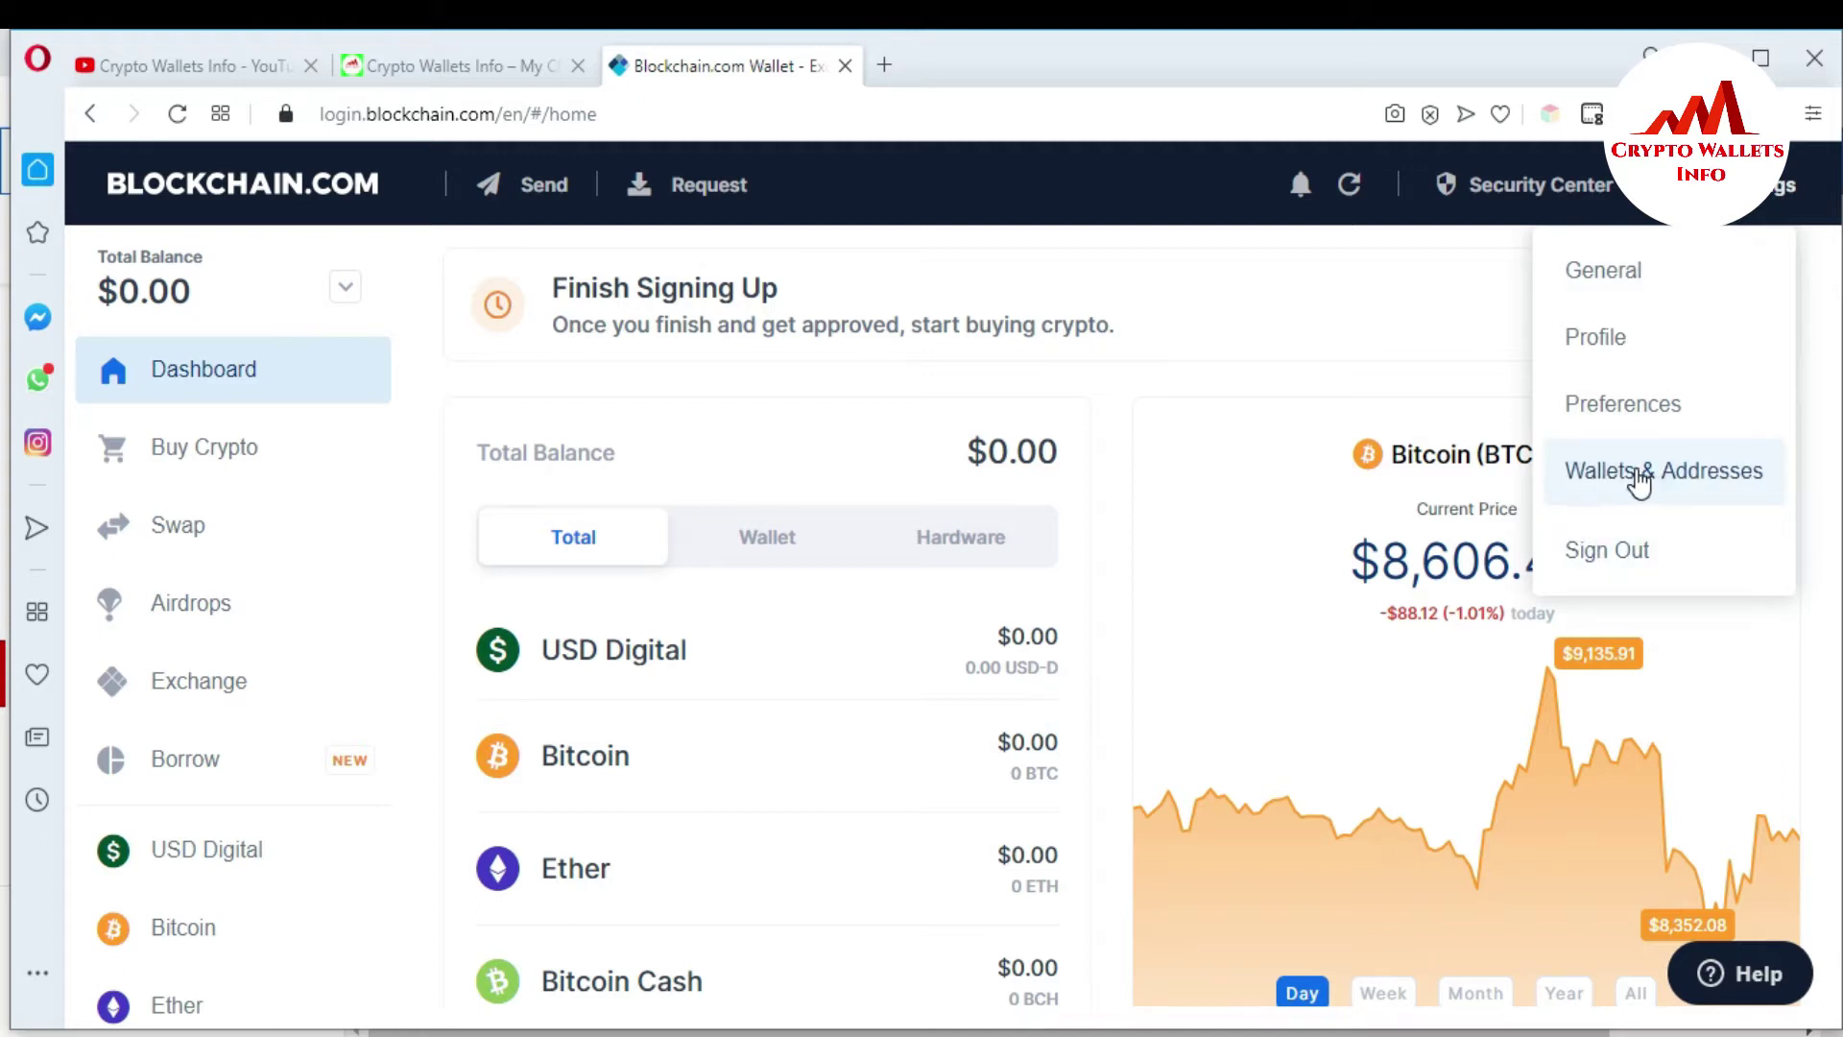
{"action": "left_click", "coordinate": [1638, 483]}
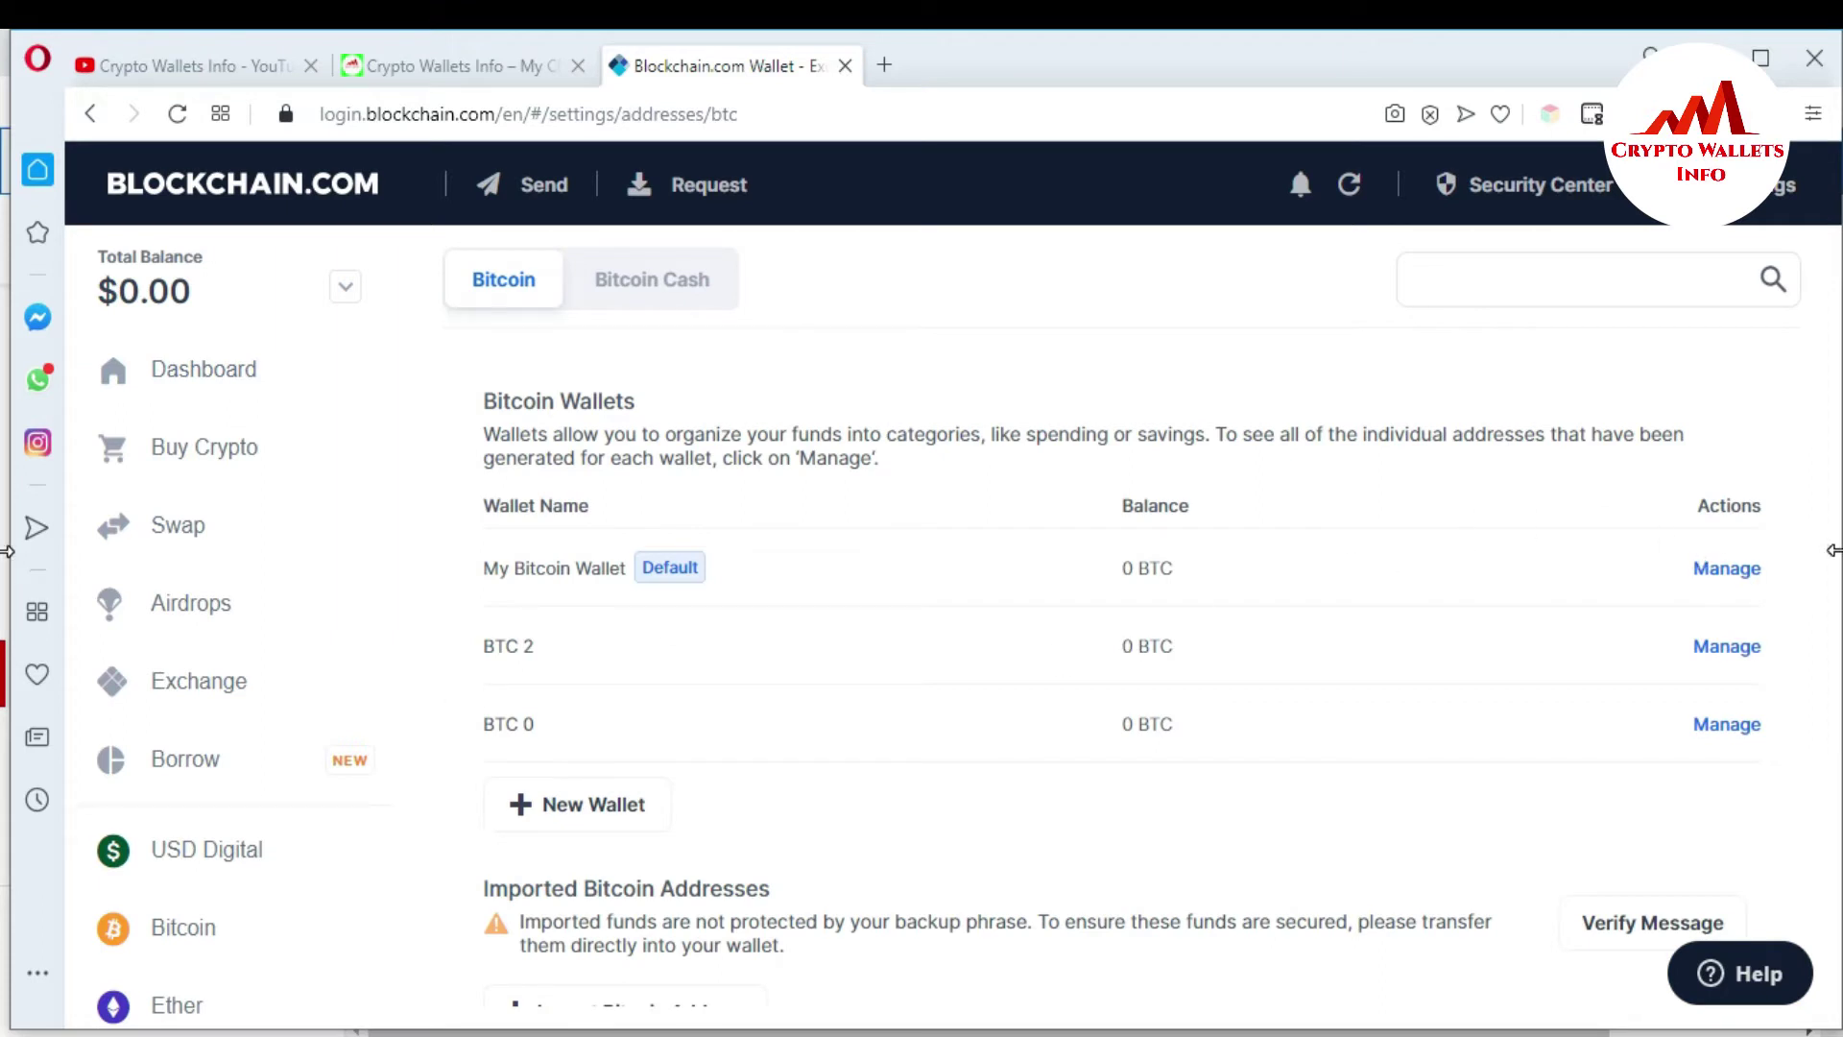
{"action": "left_click", "coordinate": [1304, 782]}
{"action": "left_click", "coordinate": [850, 861]}
{"action": "scroll", "coordinate": [857, 872], "scroll_direction": "down", "scroll_amount": 1}
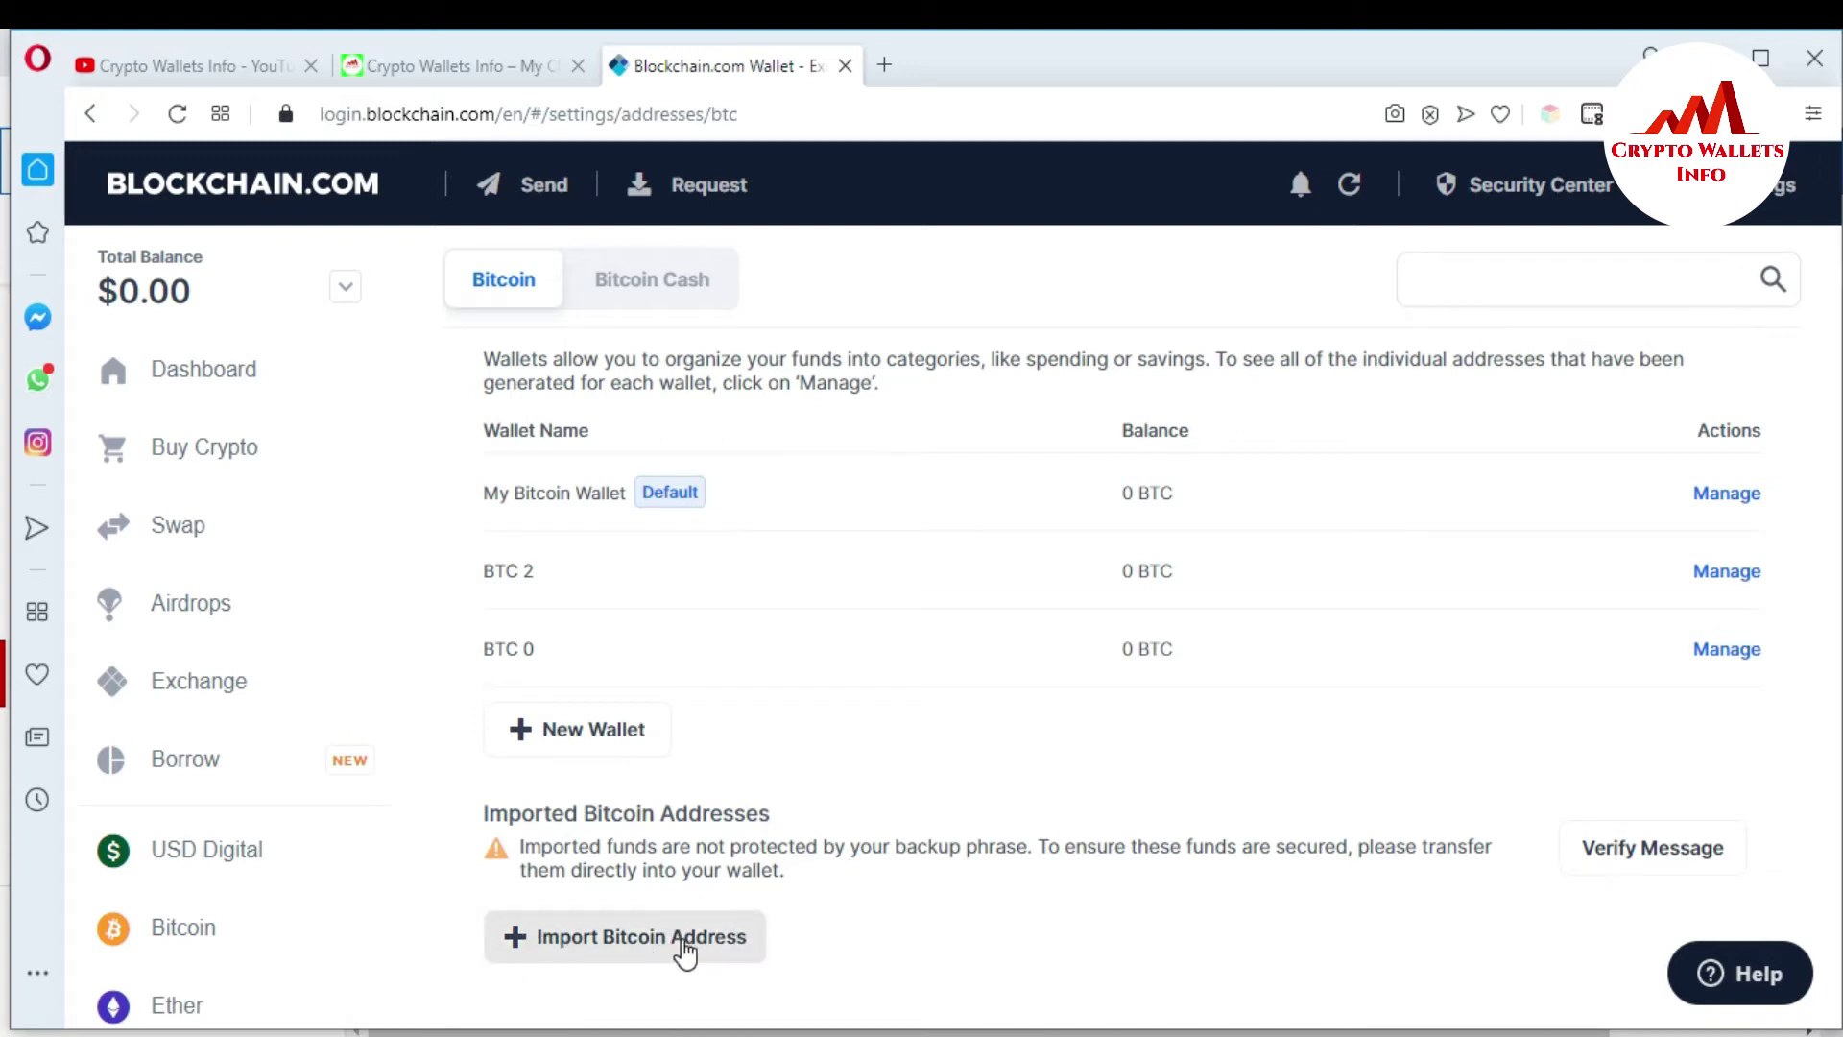
Begin an Import Bitcoin Address for an 'Existing address generated outside this wallet'
{"action": "left_click", "coordinate": [630, 950]}
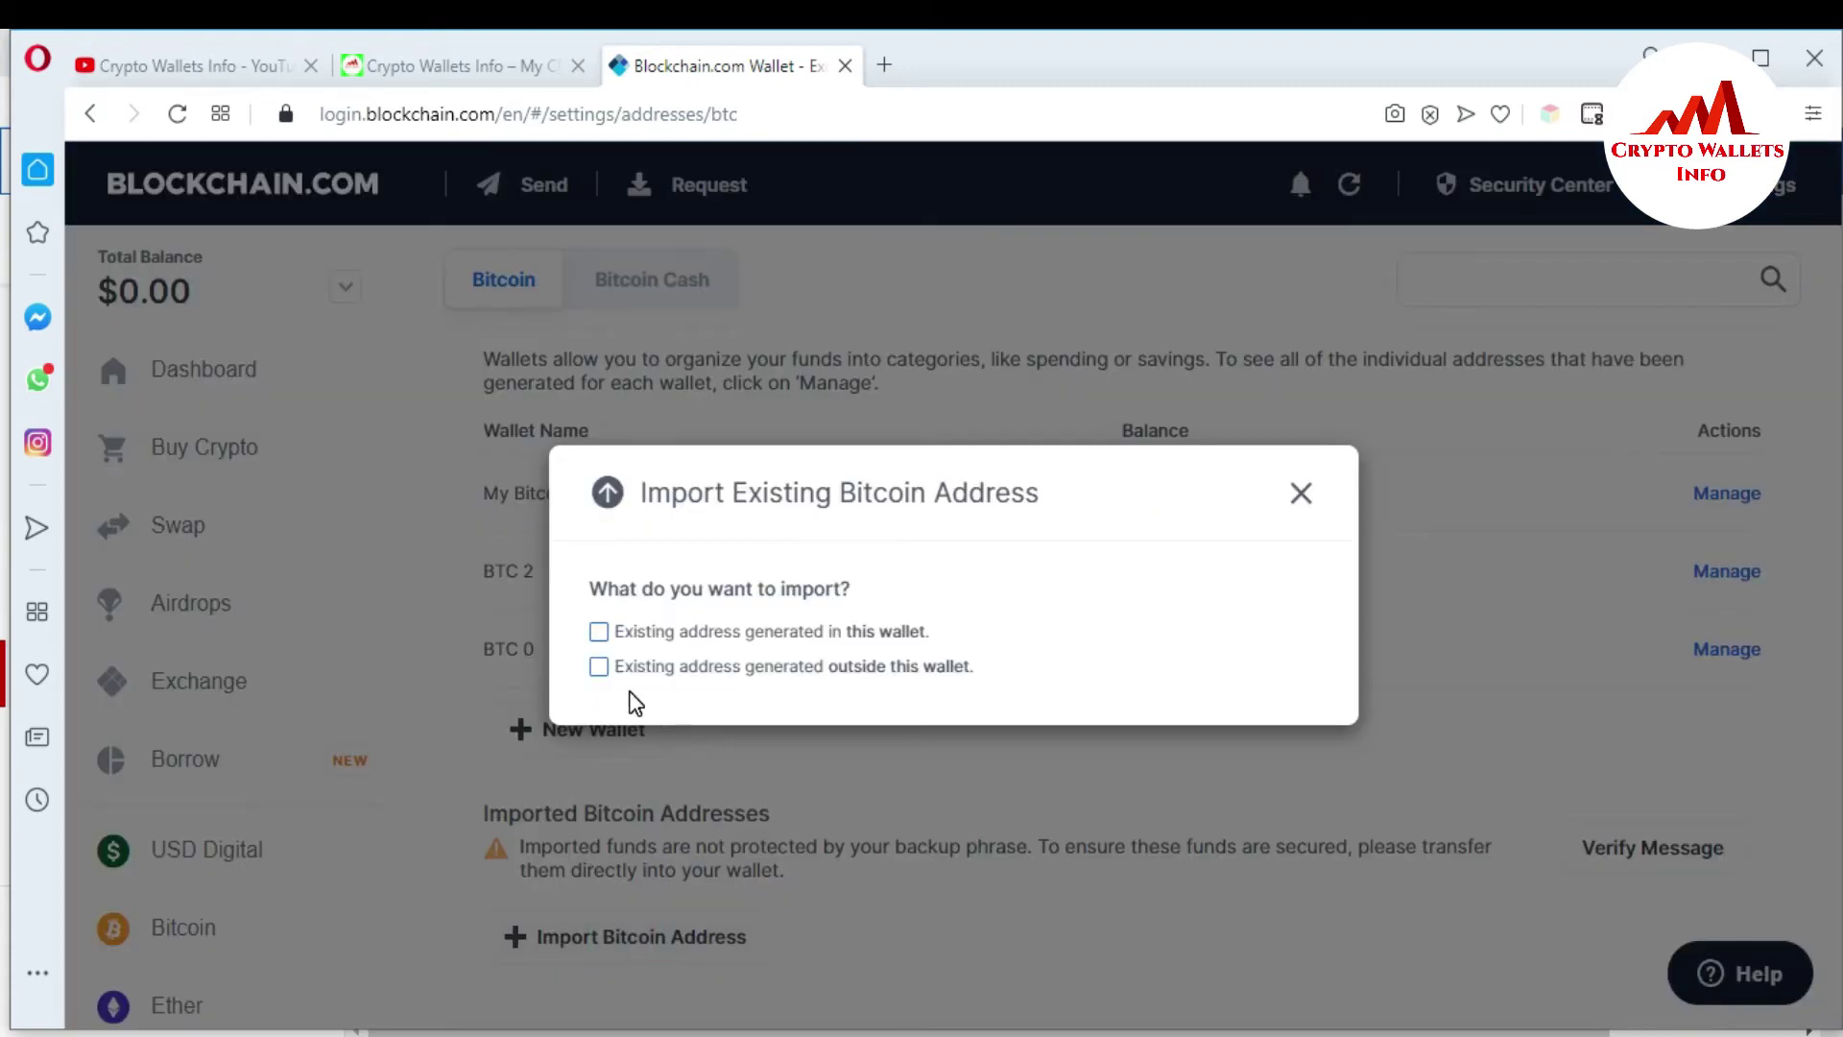
{"action": "left_click", "coordinate": [599, 666]}
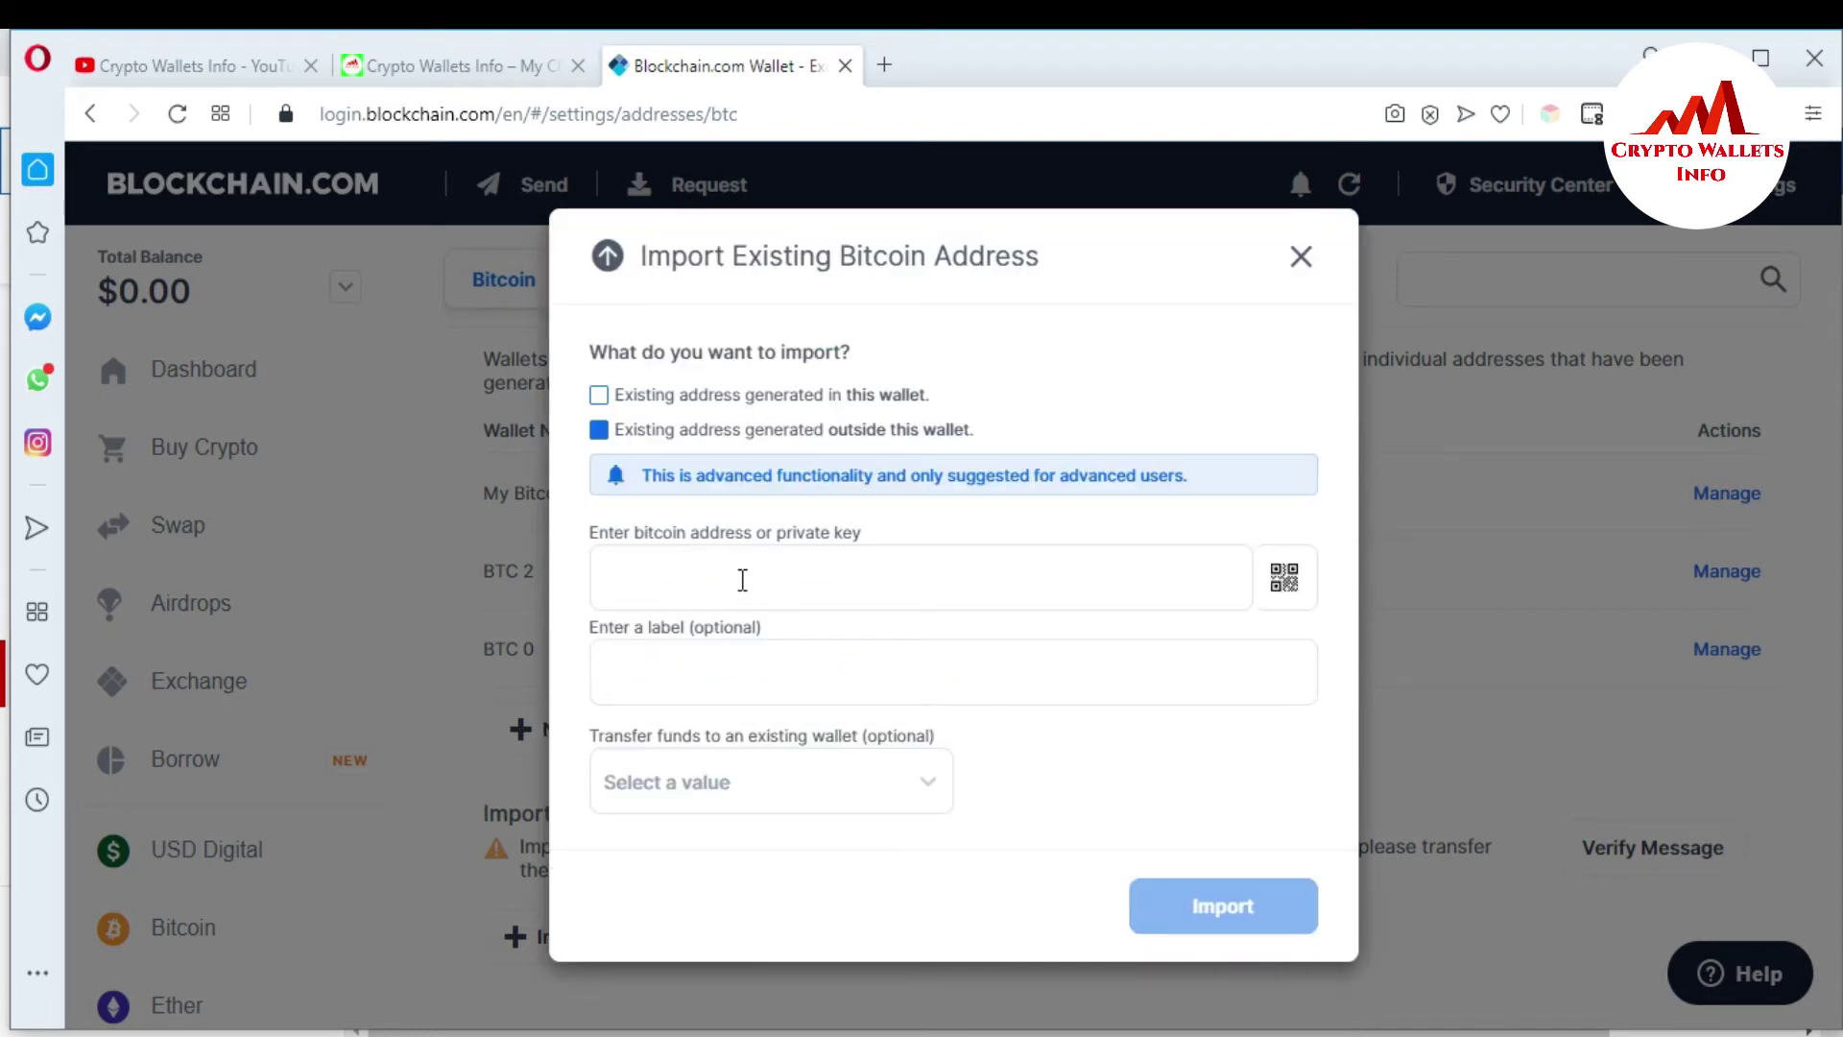
{"action": "left_click", "coordinate": [740, 578]}
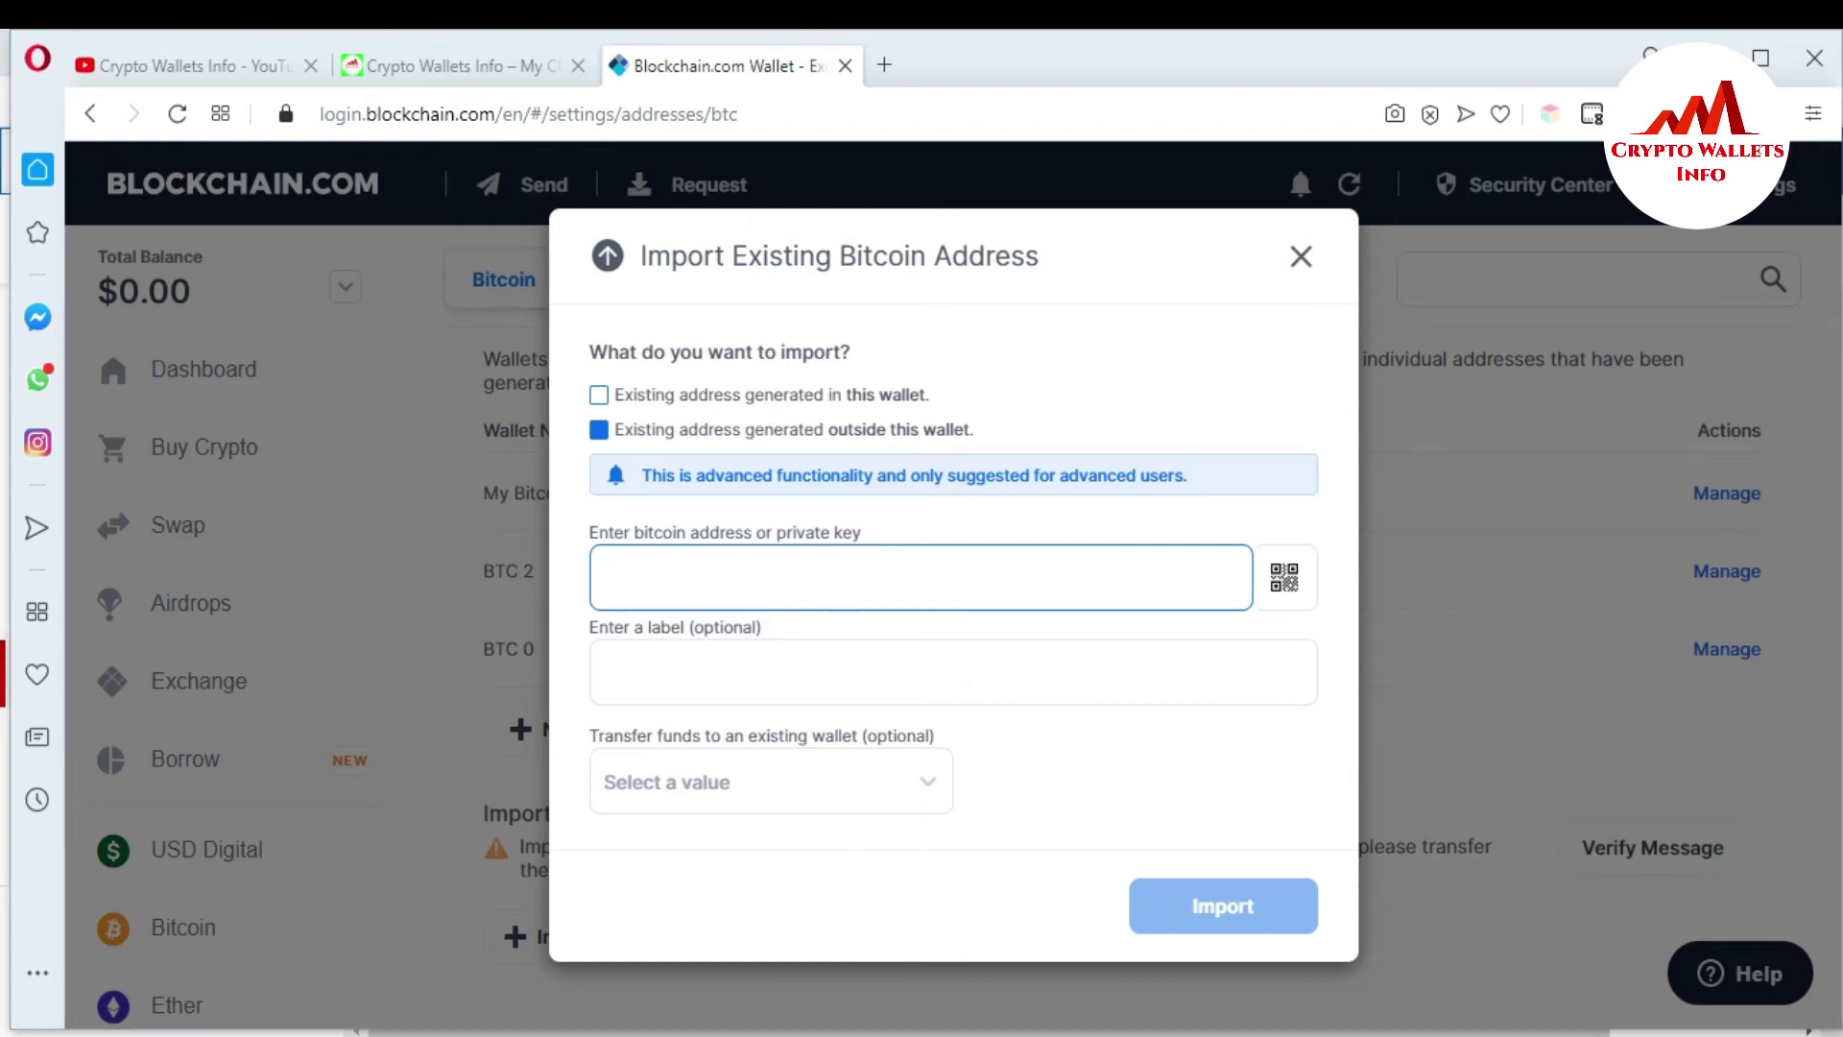
{"action": "key", "text": "alt+Tab"}
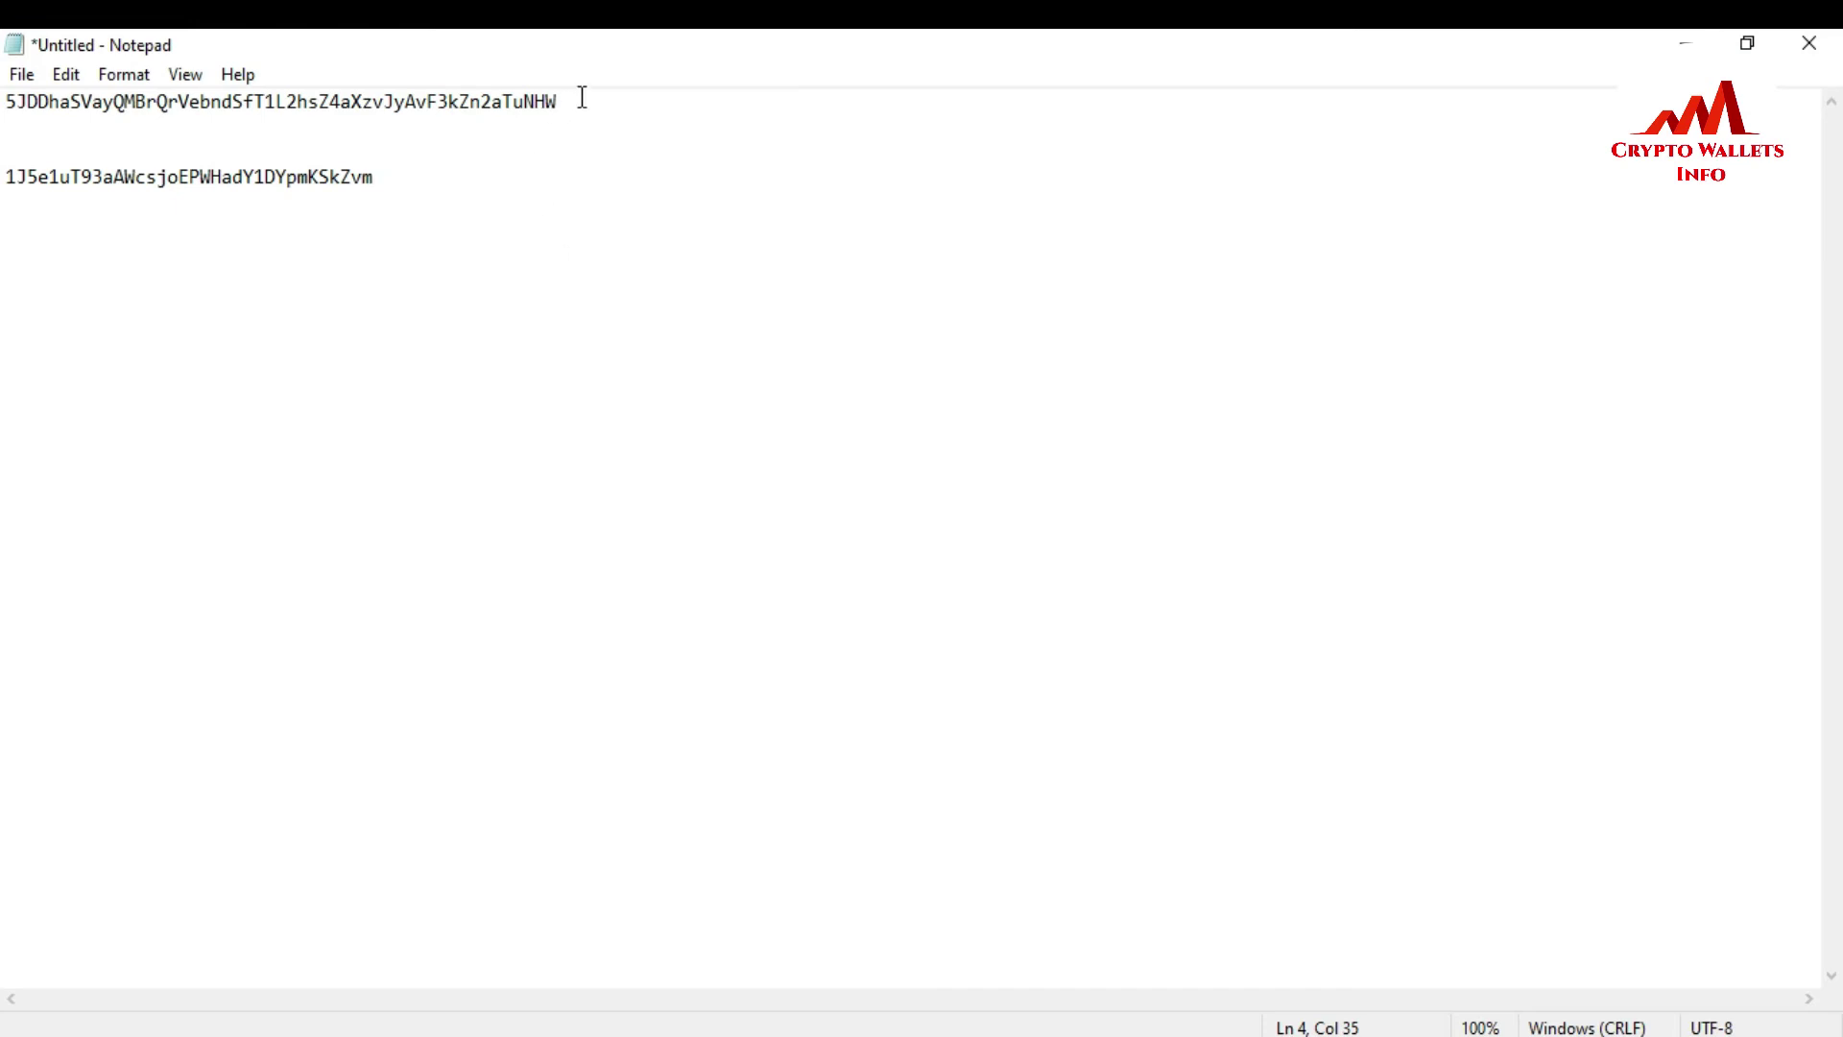
Copy the full private key from line 1 in Notepad and return to the wallet's import field
{"action": "left_click_drag", "start_coordinate": [577, 100], "coordinate": [5, 96]}
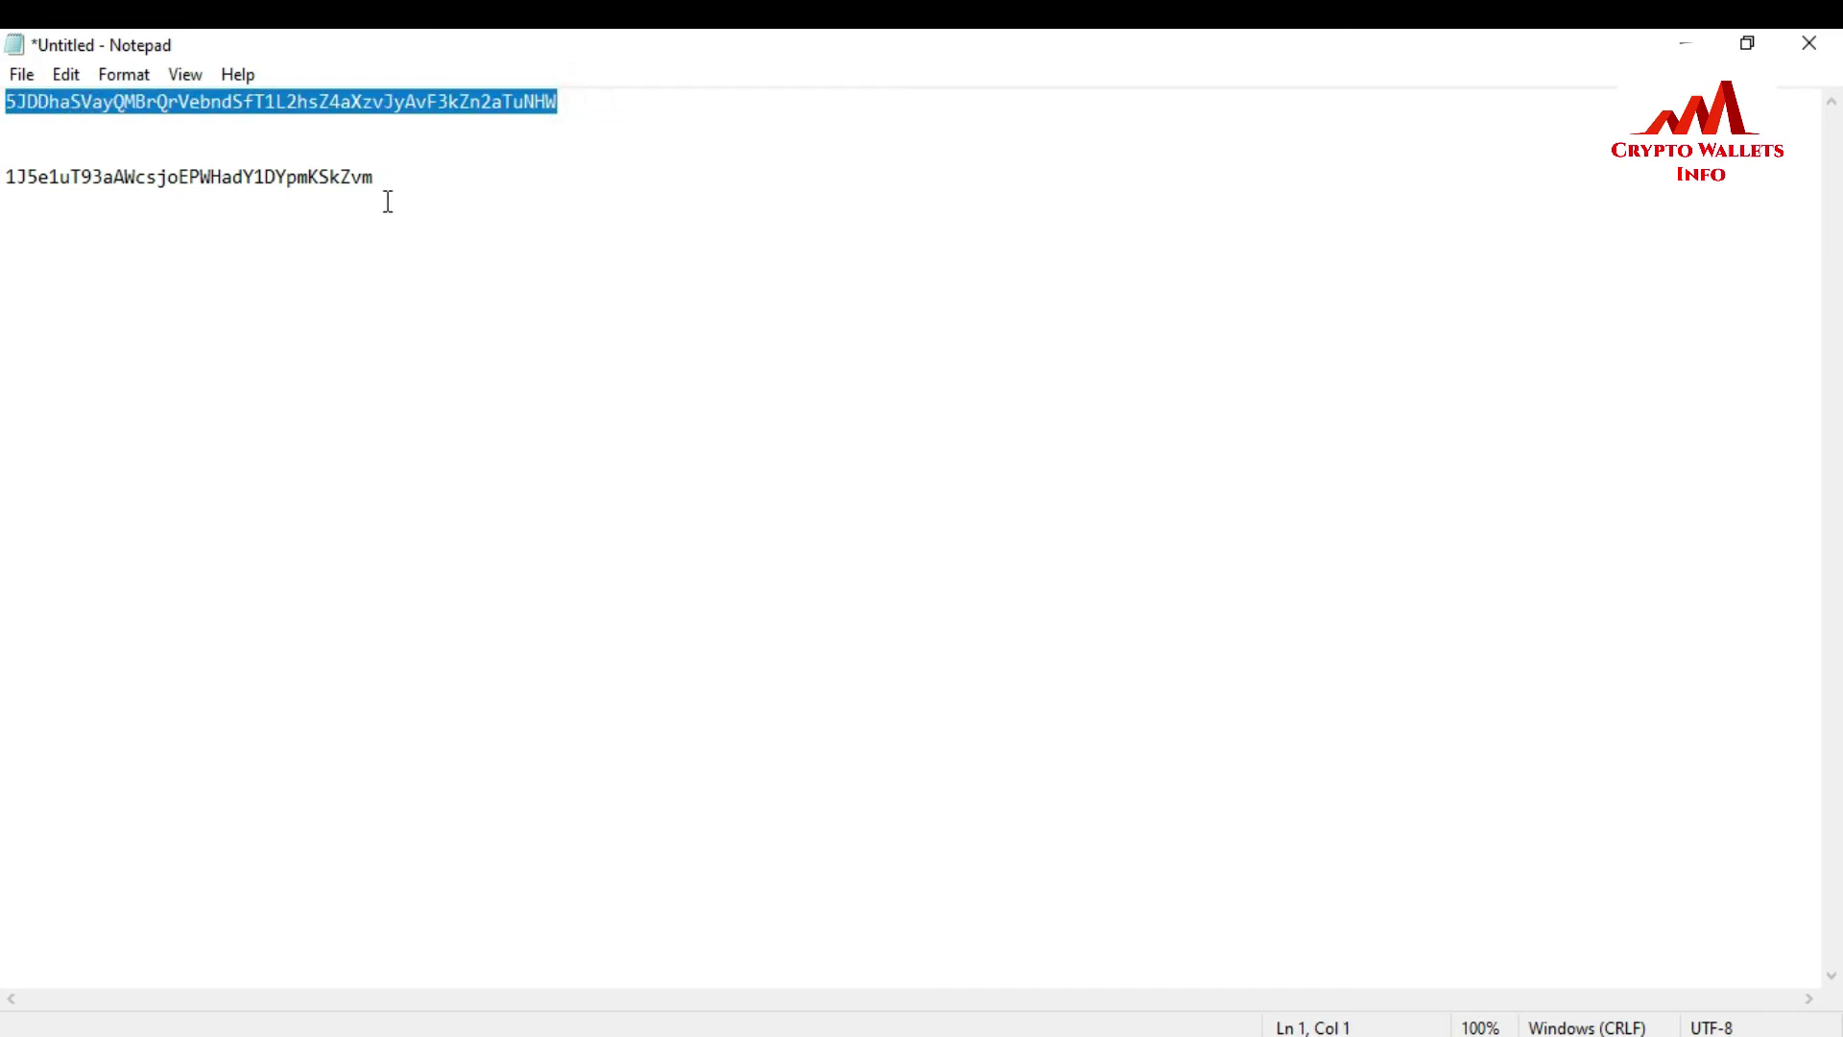
{"action": "left_click_drag", "start_coordinate": [387, 177], "coordinate": [5, 175]}
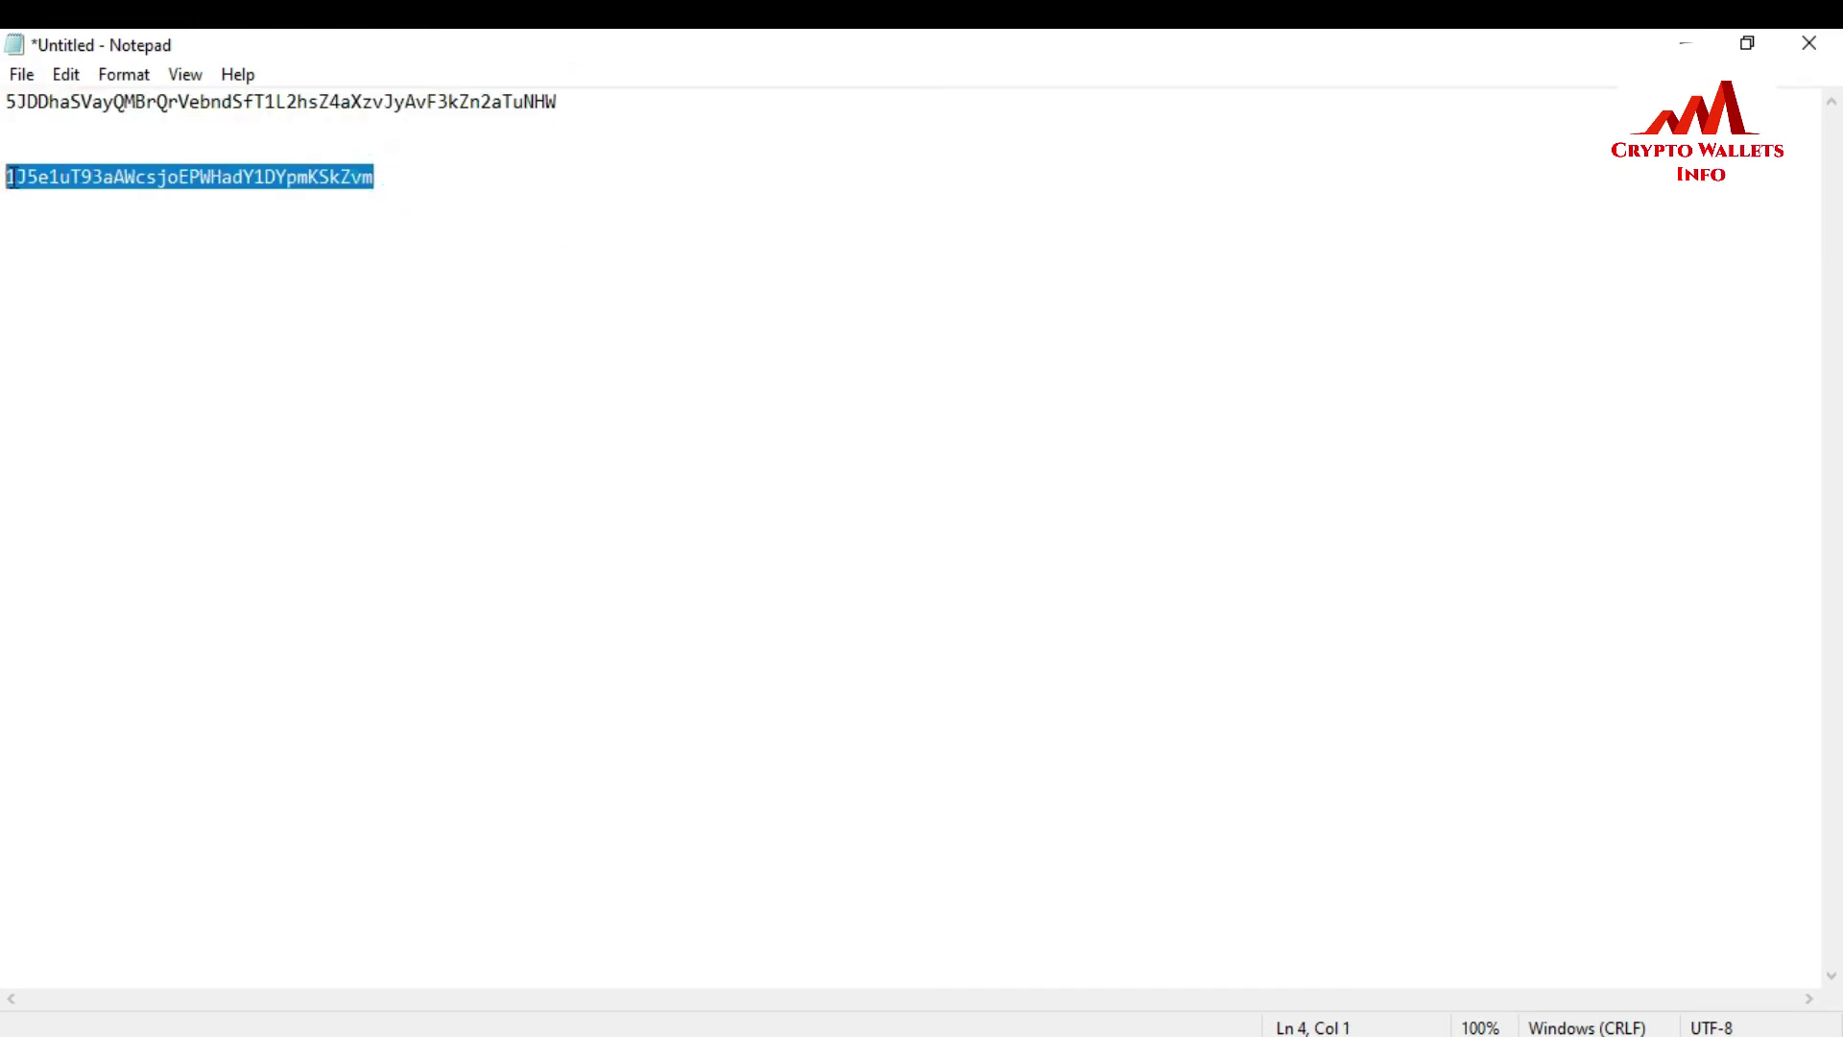
{"action": "left_click", "coordinate": [579, 101]}
{"action": "left_click", "coordinate": [580, 102]}
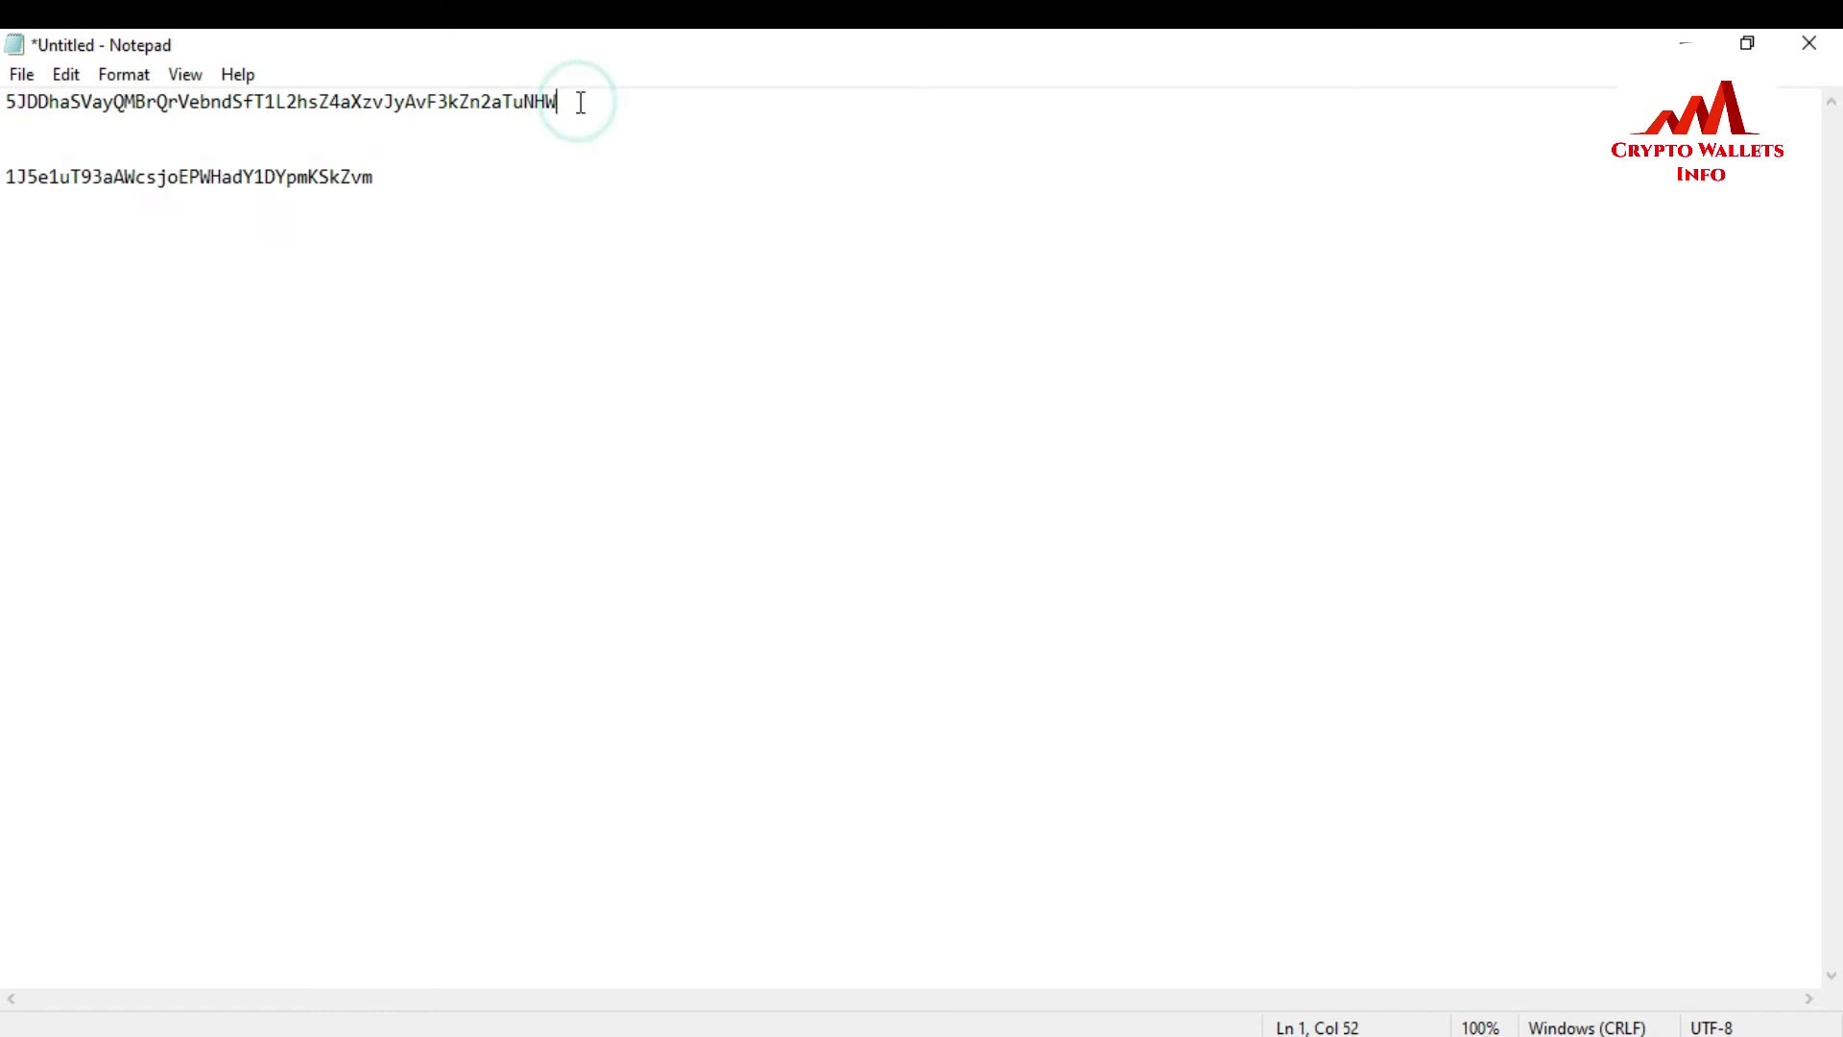
{"action": "left_click", "coordinate": [579, 102]}
{"action": "left_click_drag", "start_coordinate": [568, 102], "coordinate": [13, 102]}
{"action": "key", "text": "ctrl+c"}
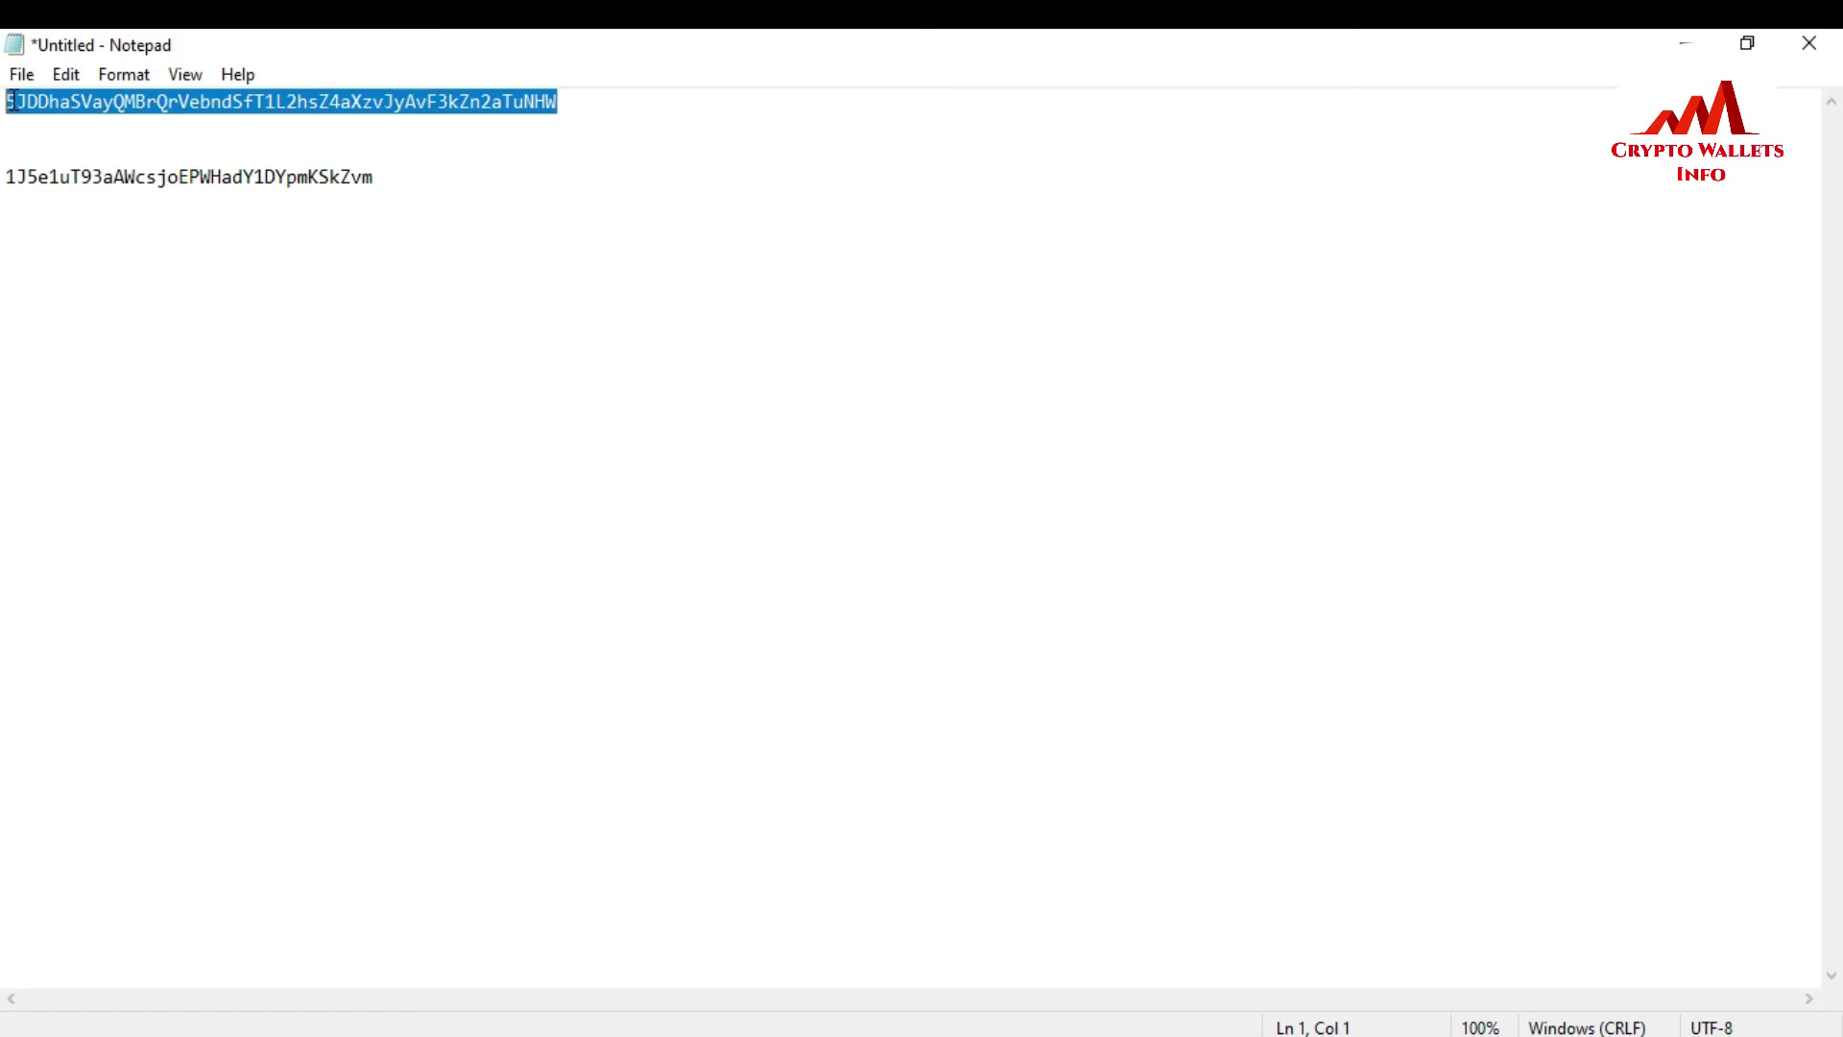
{"action": "left_click", "coordinate": [1686, 43]}
{"action": "left_click", "coordinate": [920, 579]}
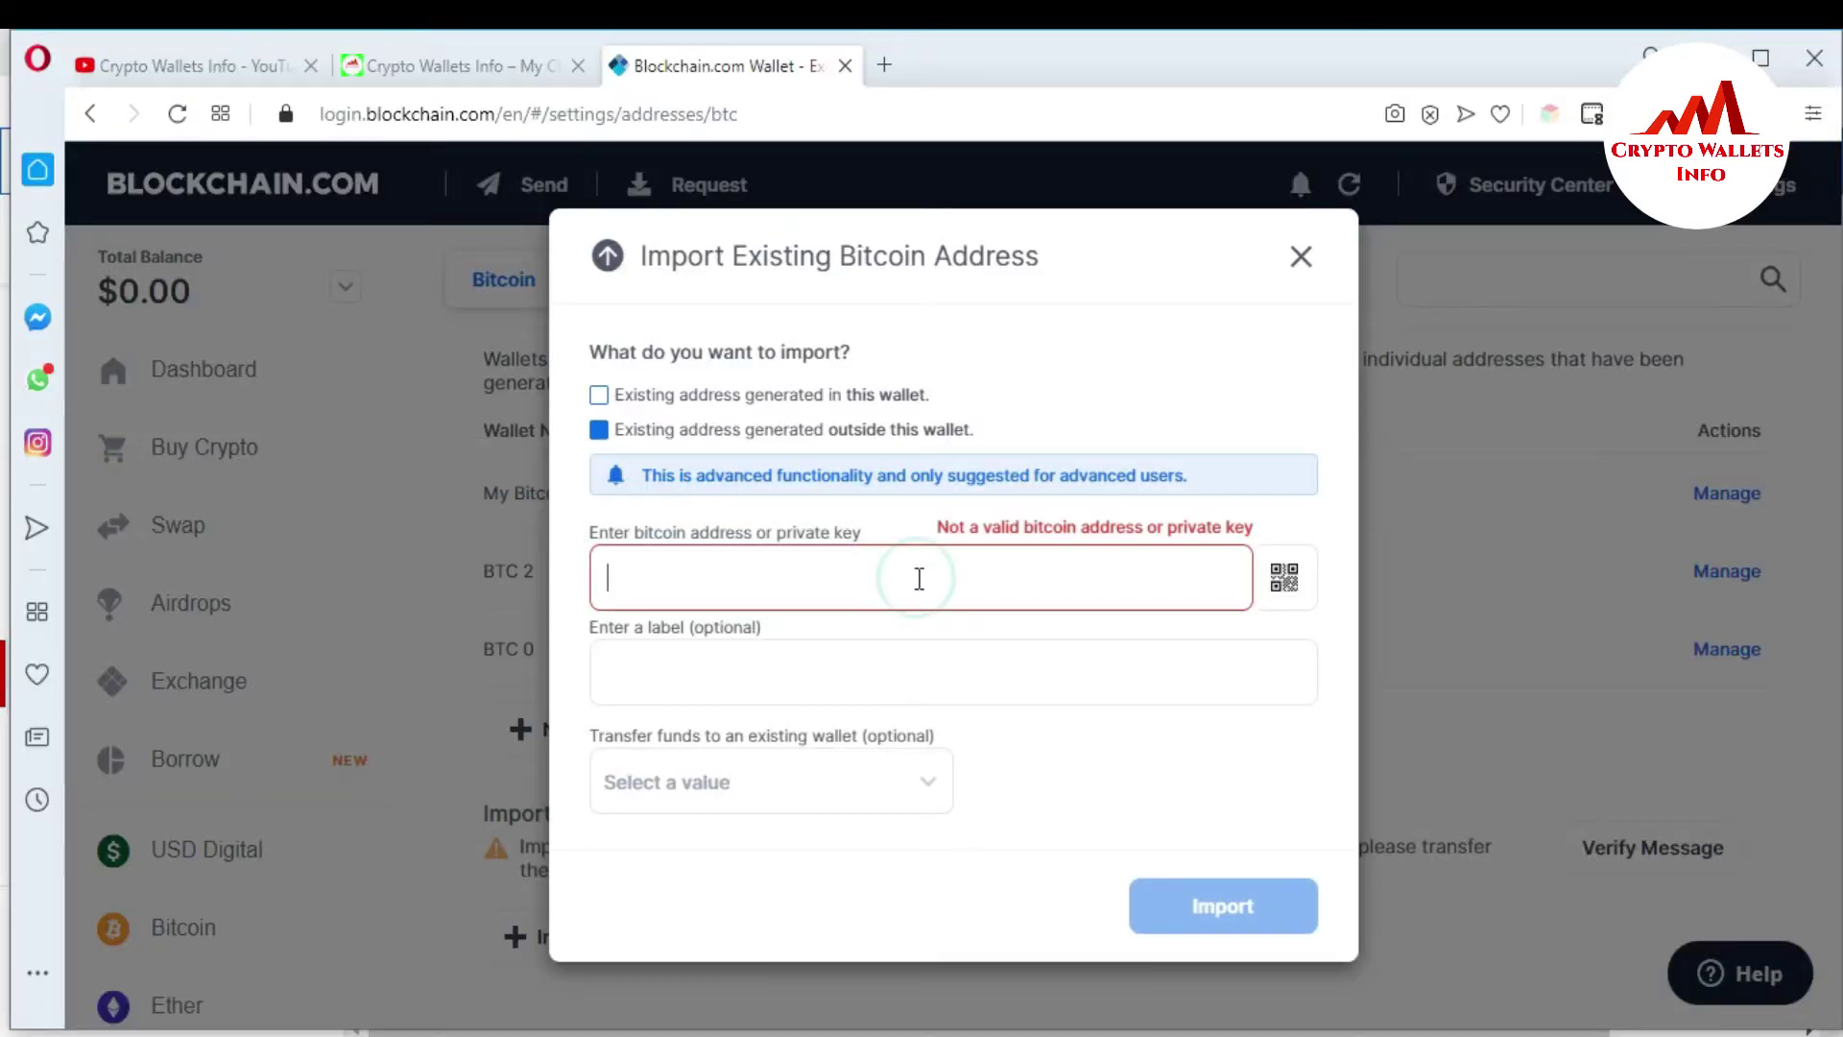
Paste the private key, choose My Bitcoin Wallet to receive funds, and import it
{"action": "key", "text": "ctrl+v"}
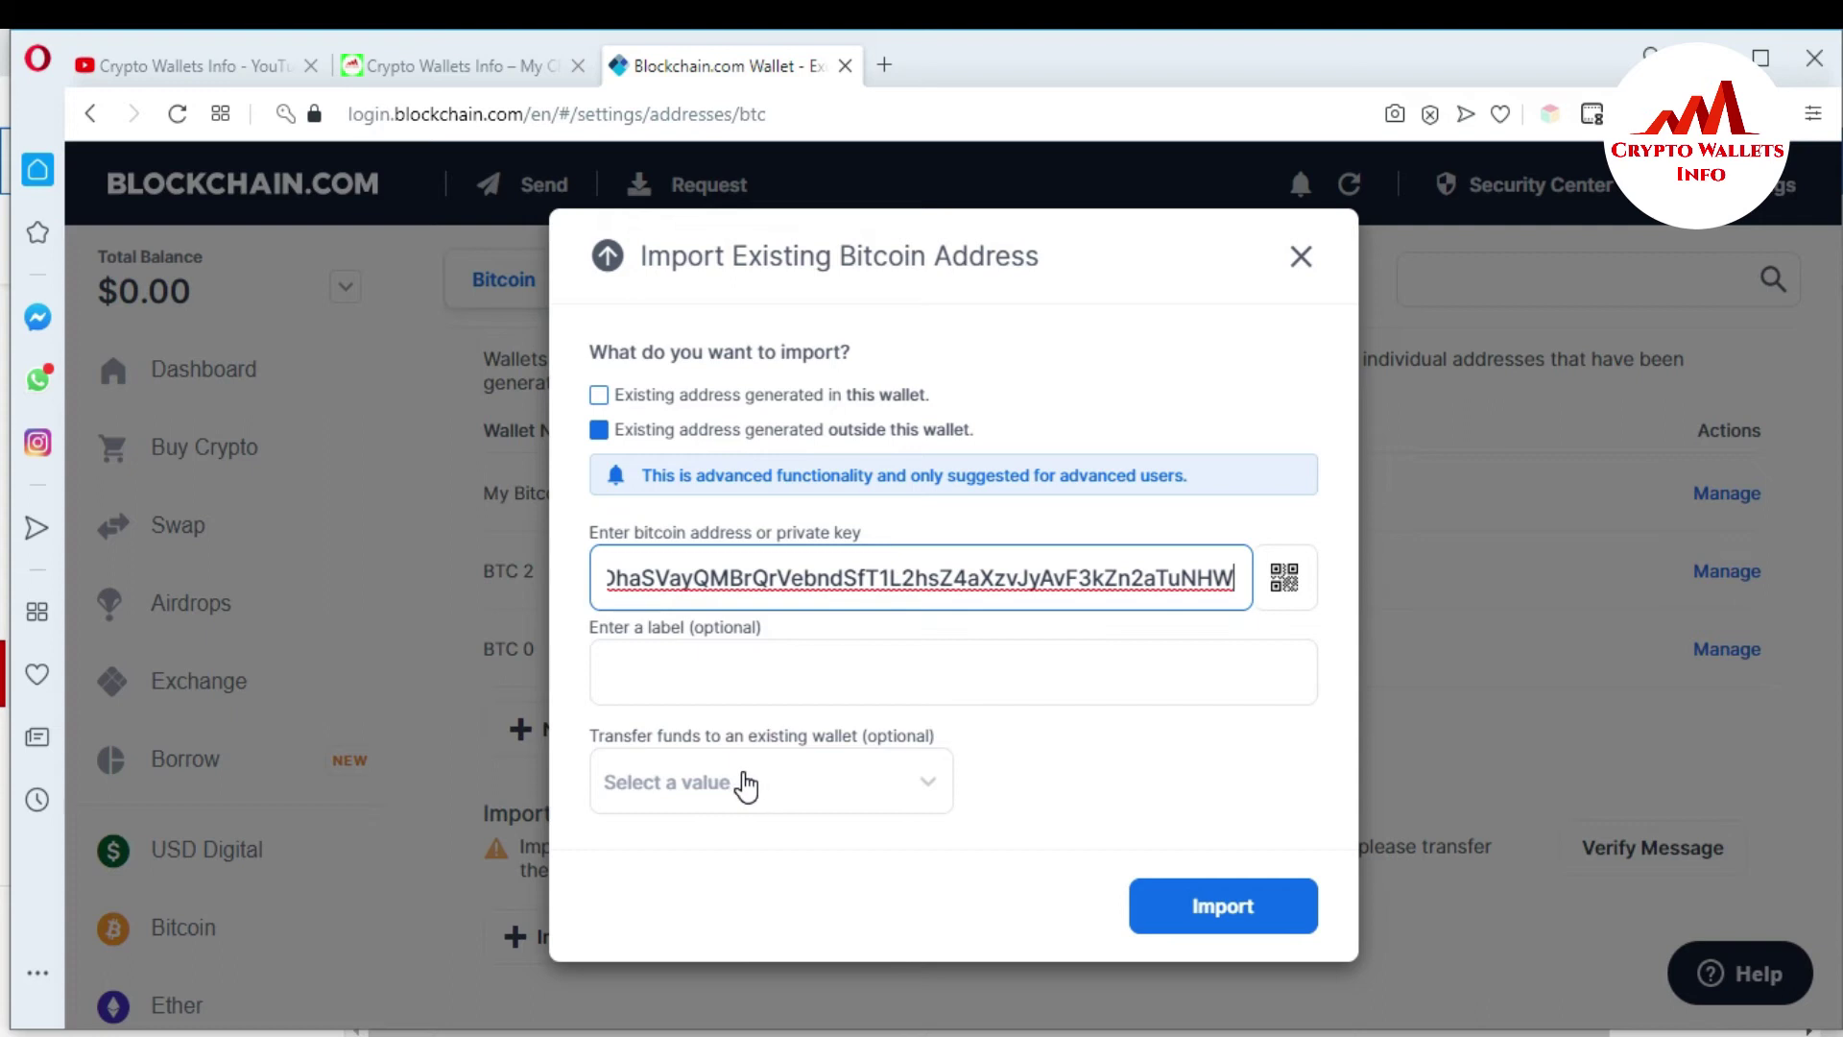
{"action": "left_click", "coordinate": [926, 792]}
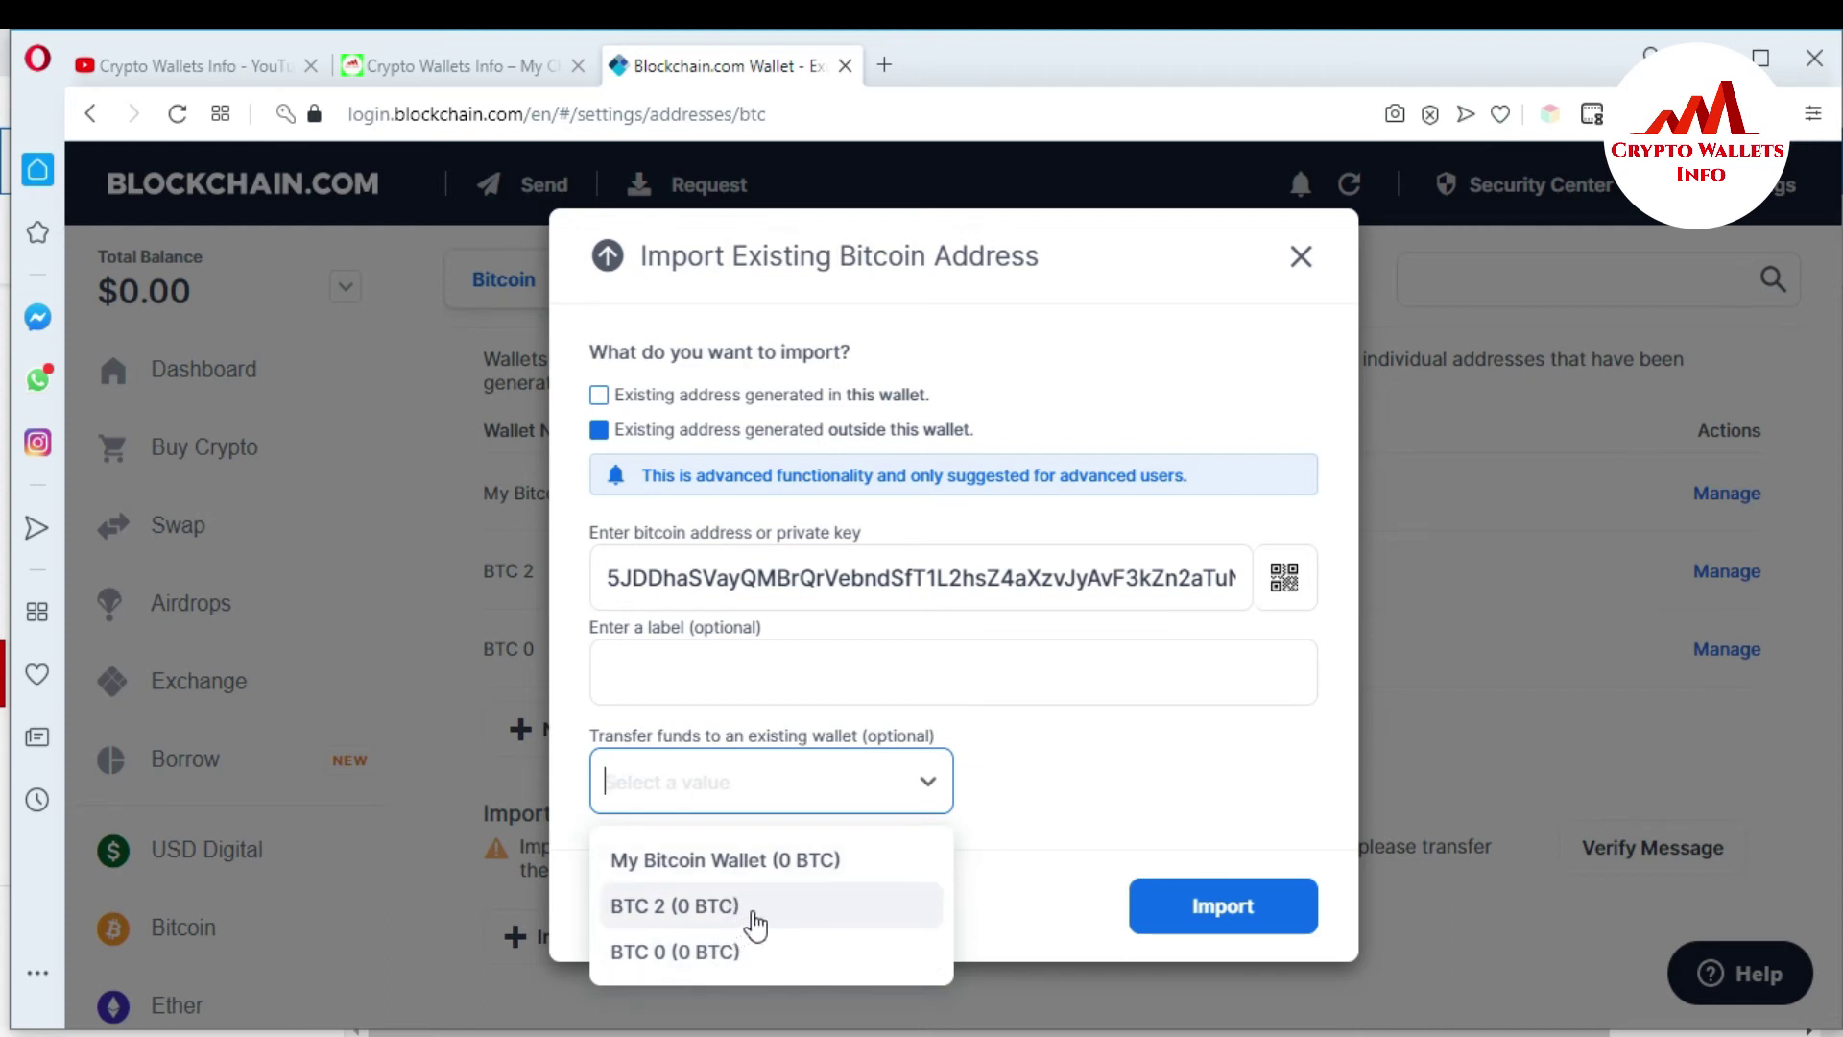
{"action": "left_click", "coordinate": [745, 861]}
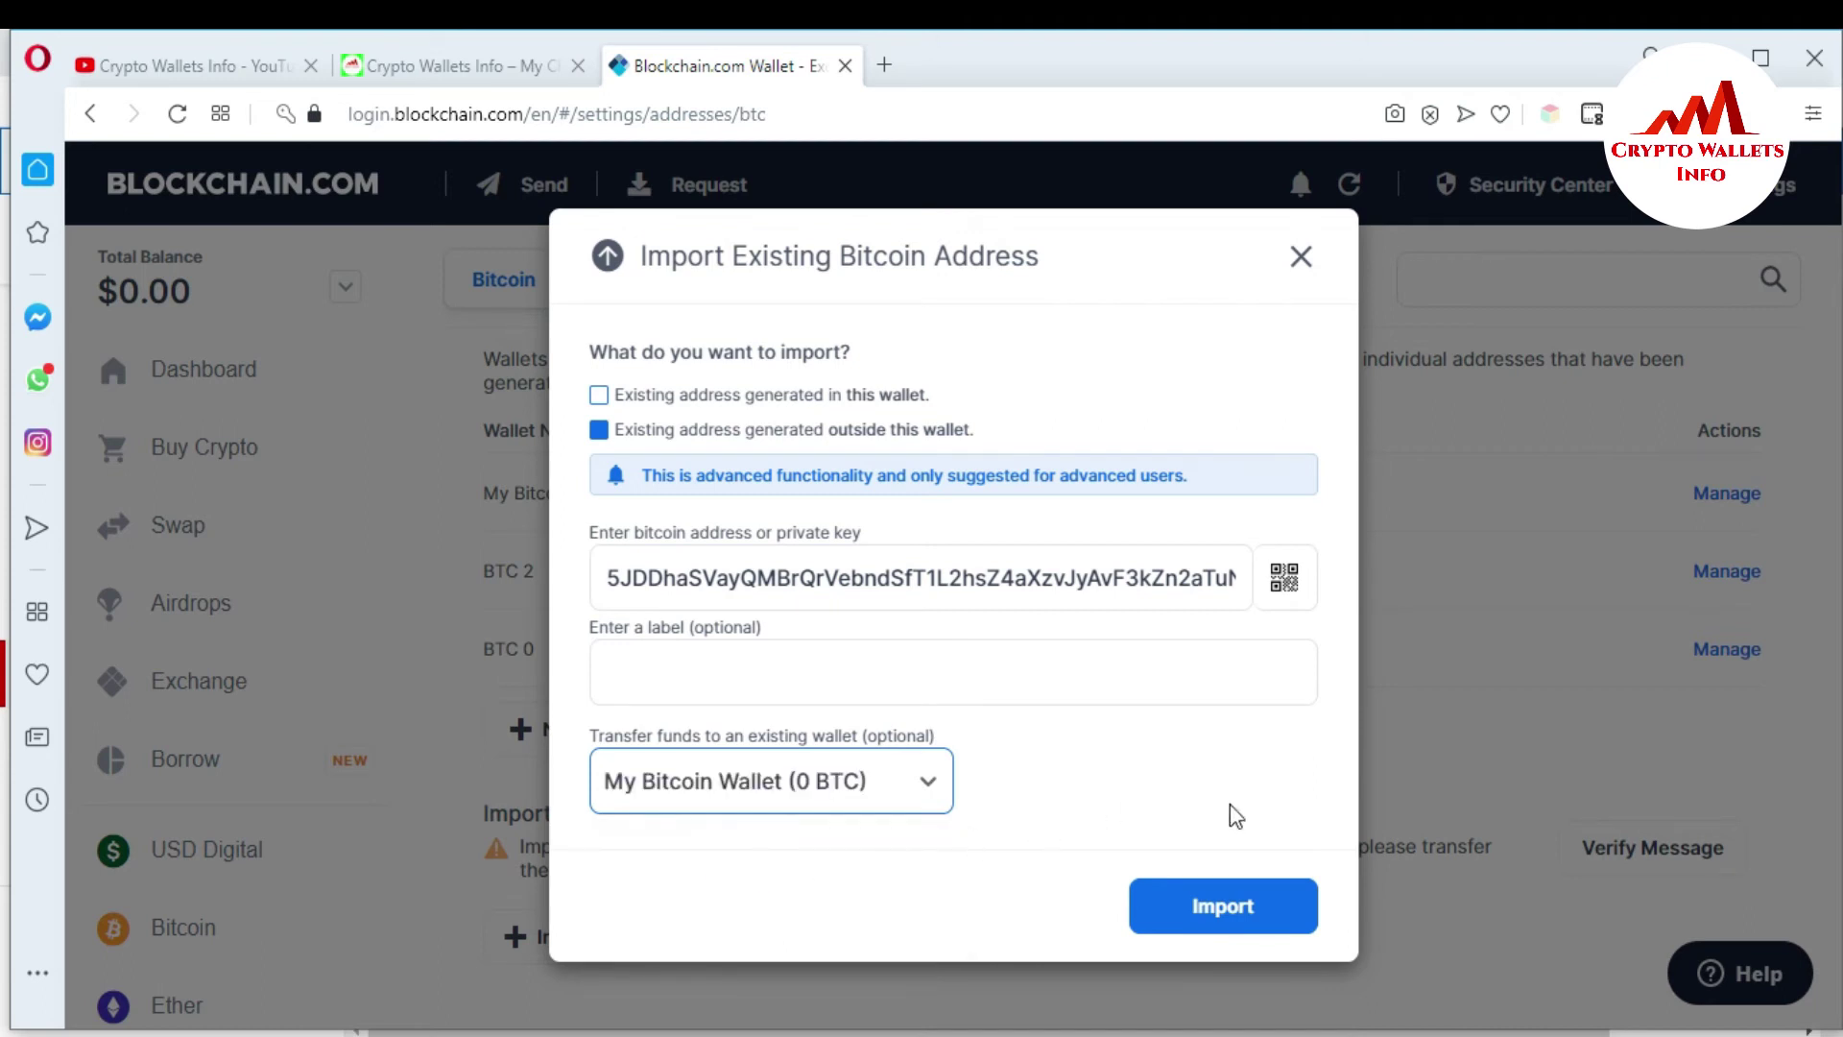
{"action": "left_click", "coordinate": [1223, 911]}
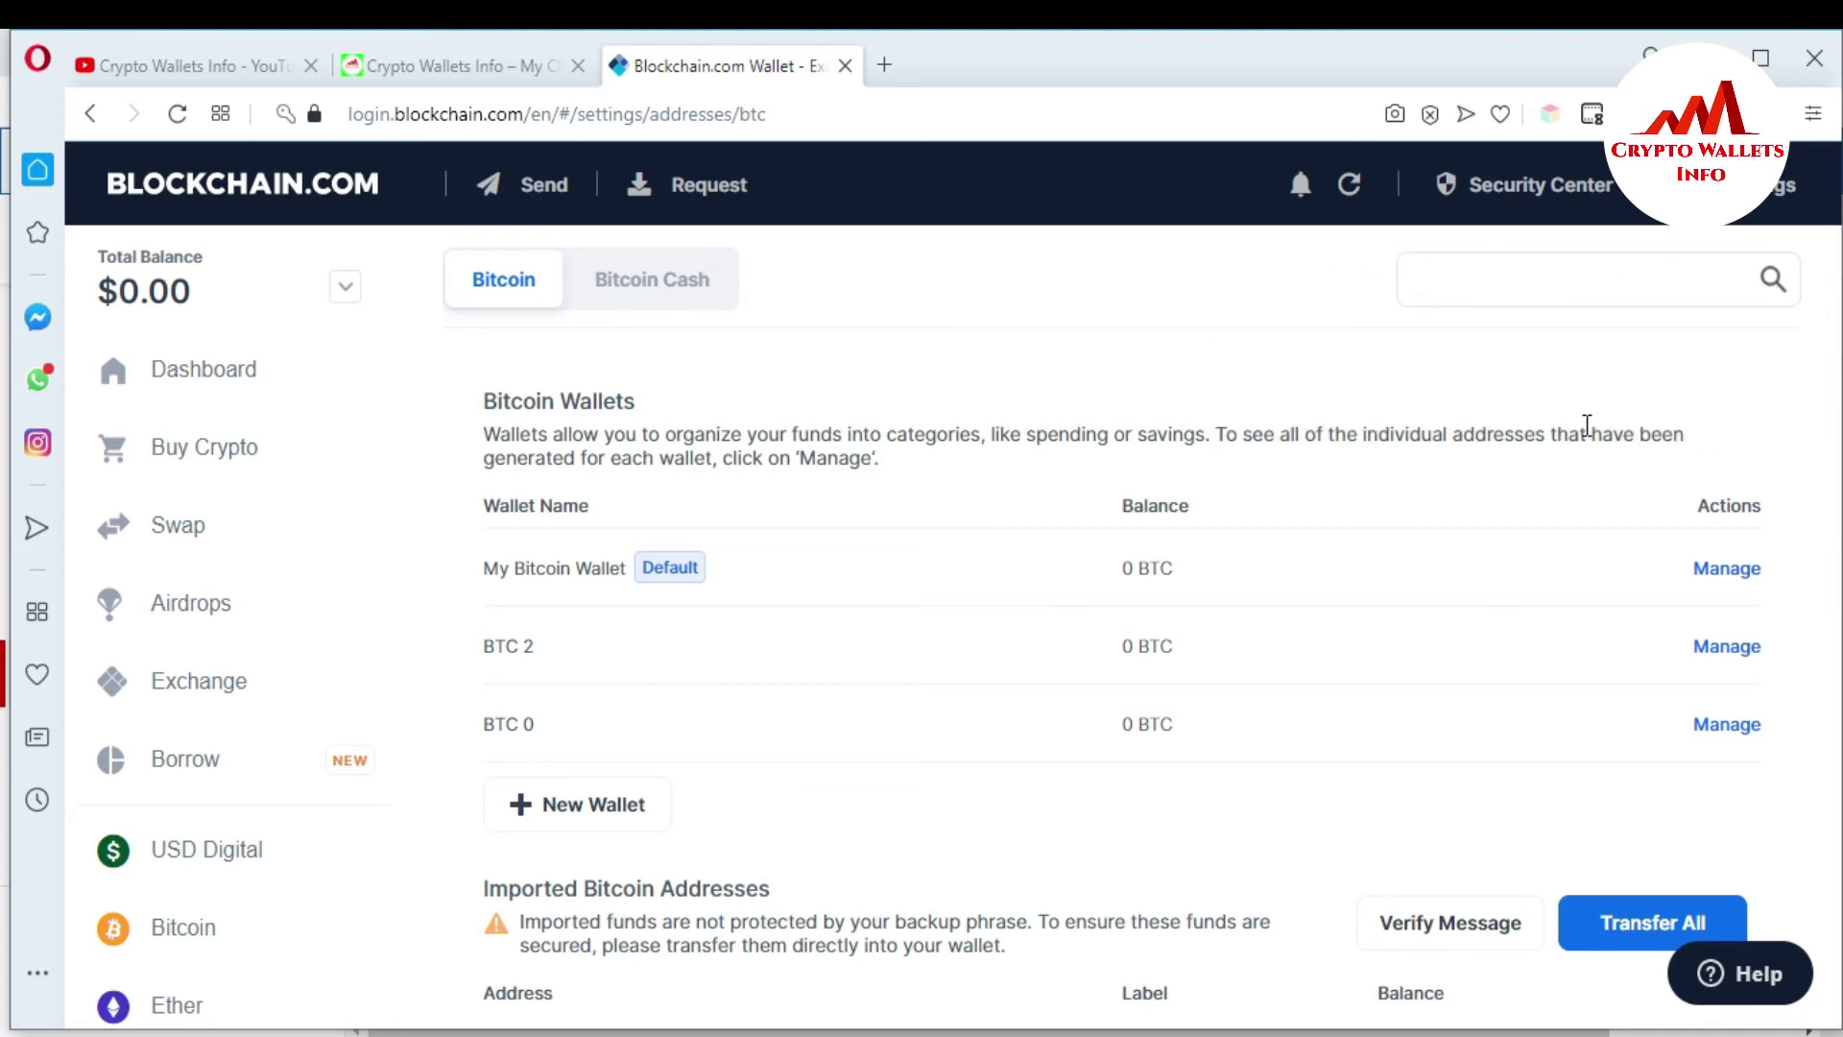
Copy the newly imported address from the Imported Bitcoin Addresses list
{"action": "left_click", "coordinate": [1531, 603]}
{"action": "scroll", "coordinate": [1533, 606], "scroll_direction": "down", "scroll_amount": 2}
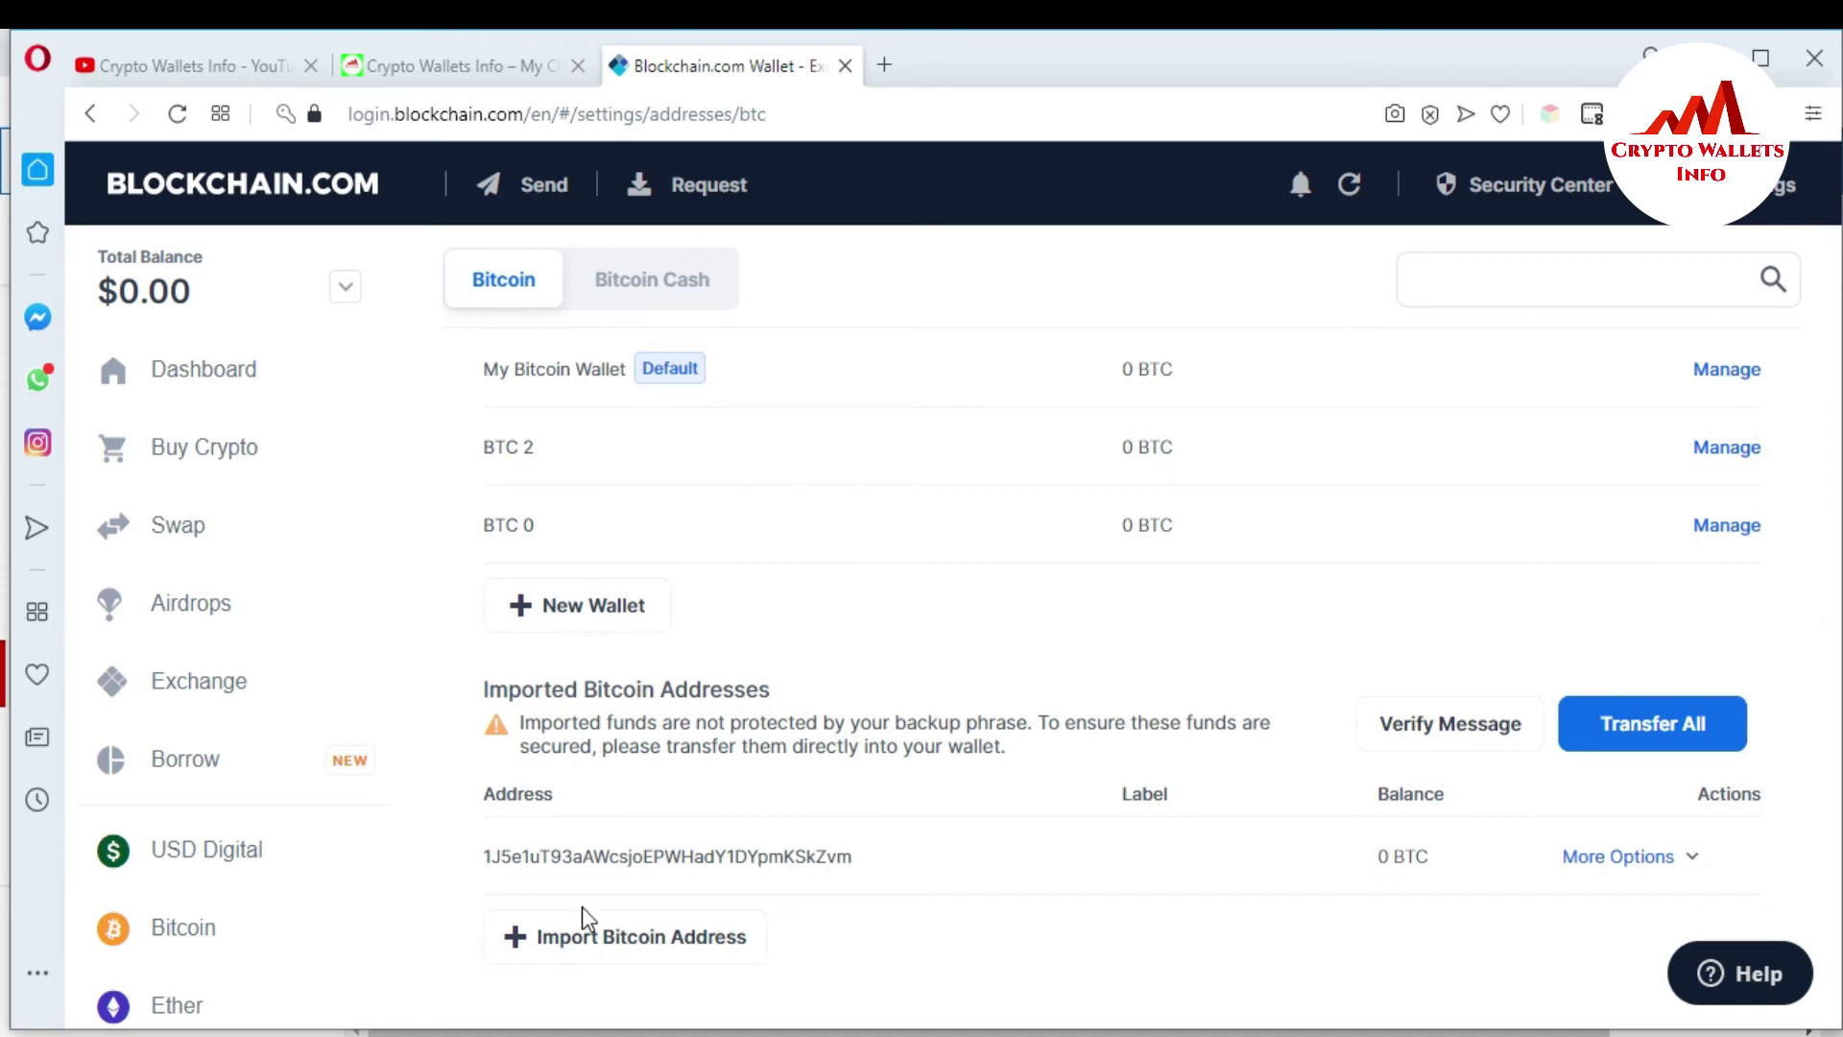
{"action": "left_click", "coordinate": [487, 856]}
{"action": "left_click_drag", "start_coordinate": [487, 856], "coordinate": [811, 853]}
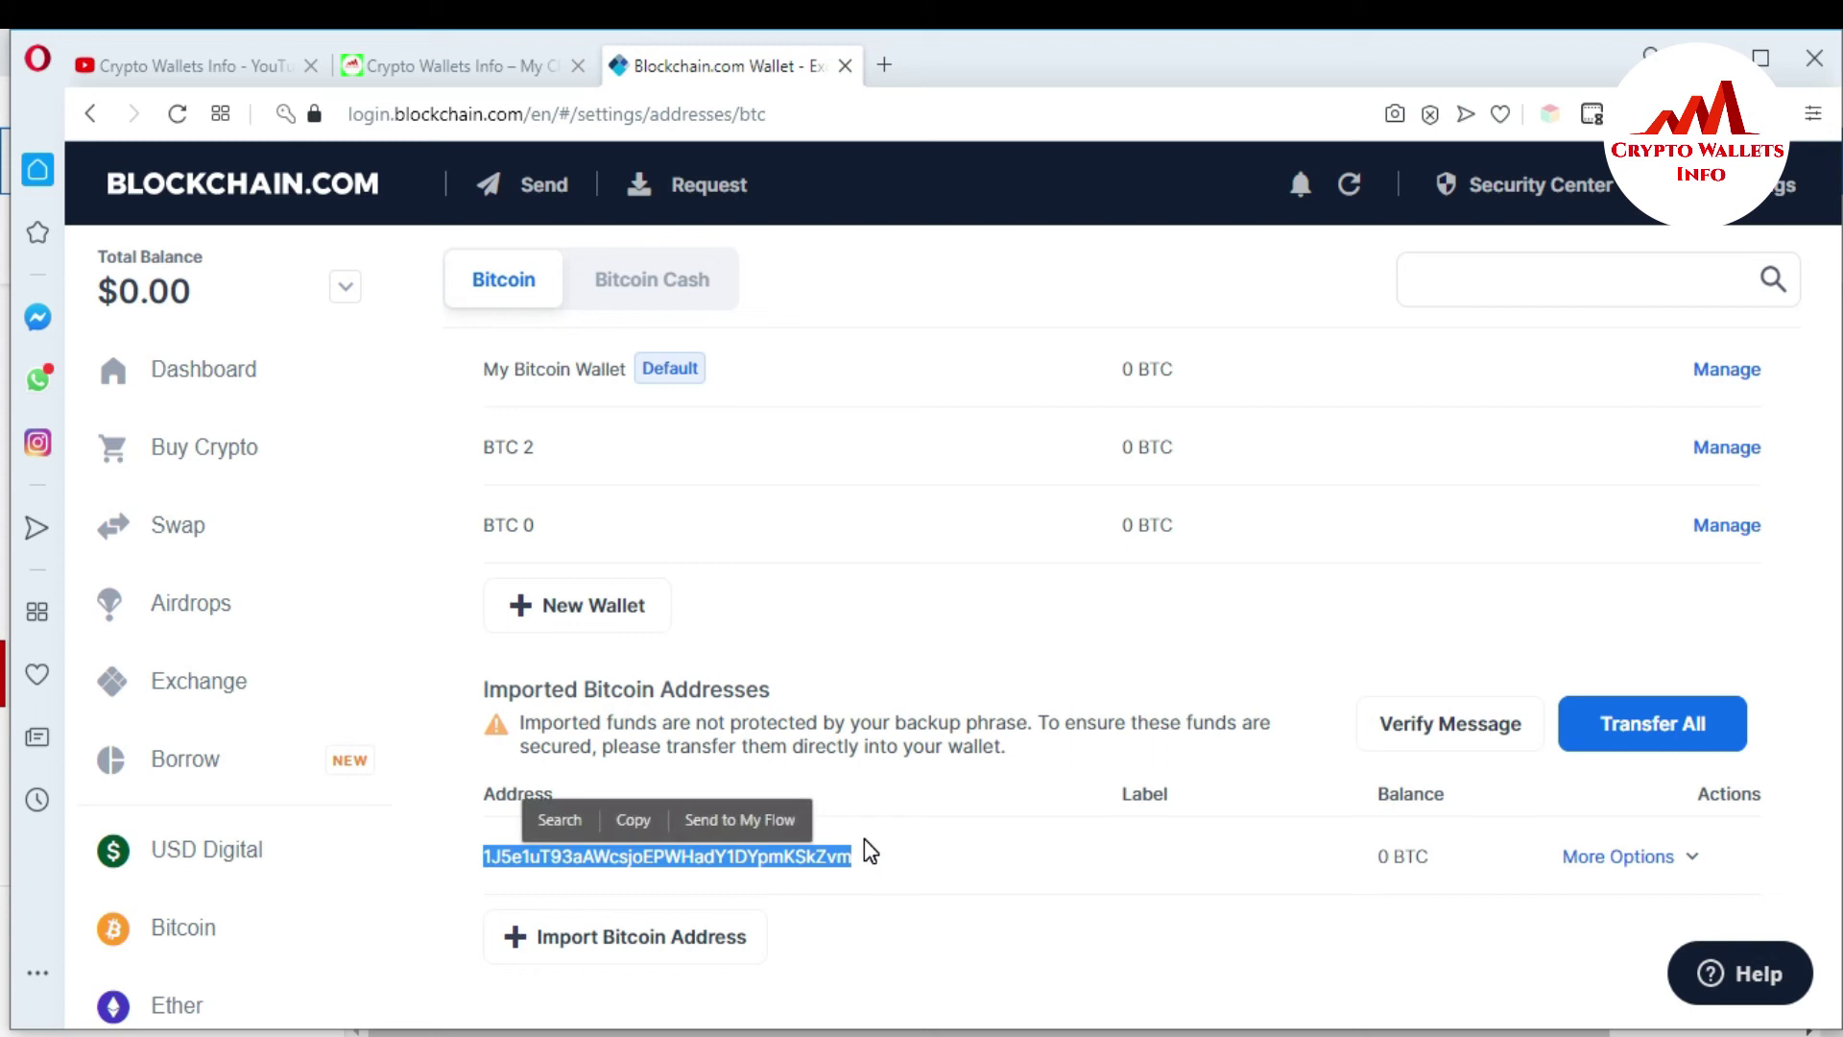
{"action": "key", "text": "ctrl+c"}
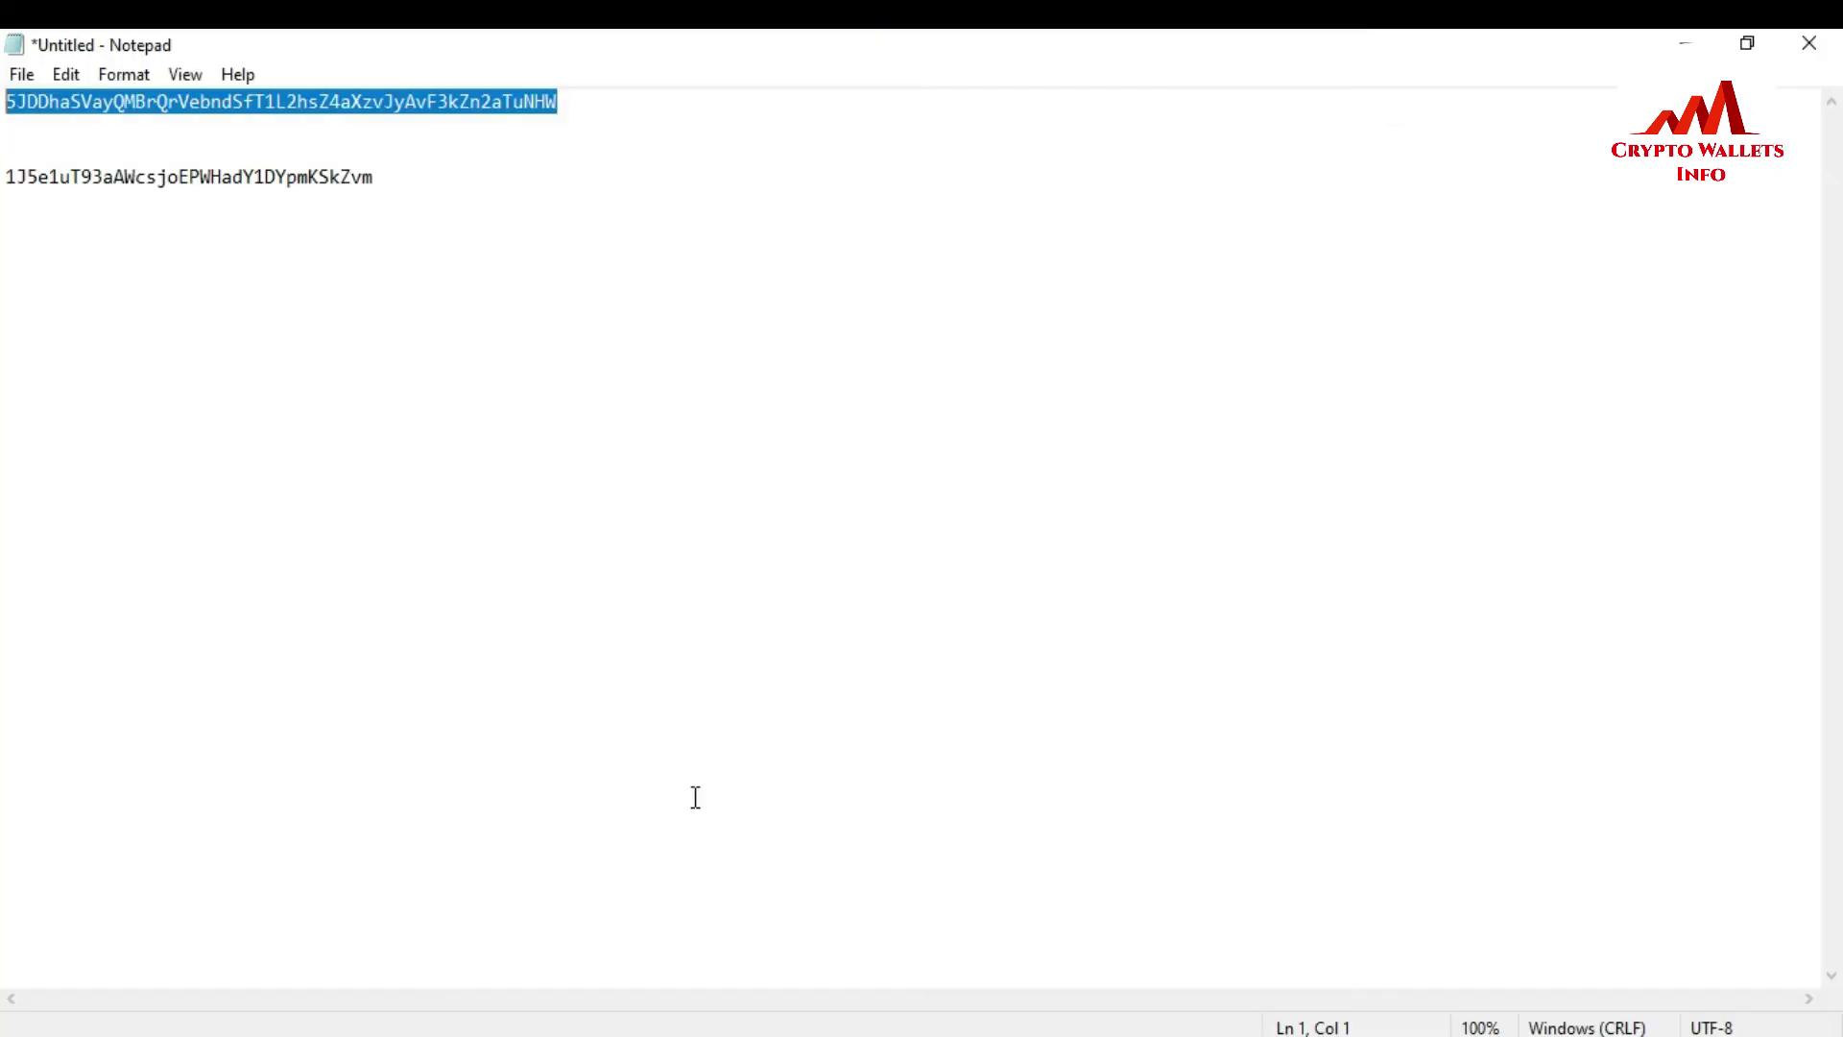
Paste the imported address on line 7 below the original to compare, then minimize Notepad
{"action": "left_click", "coordinate": [397, 189]}
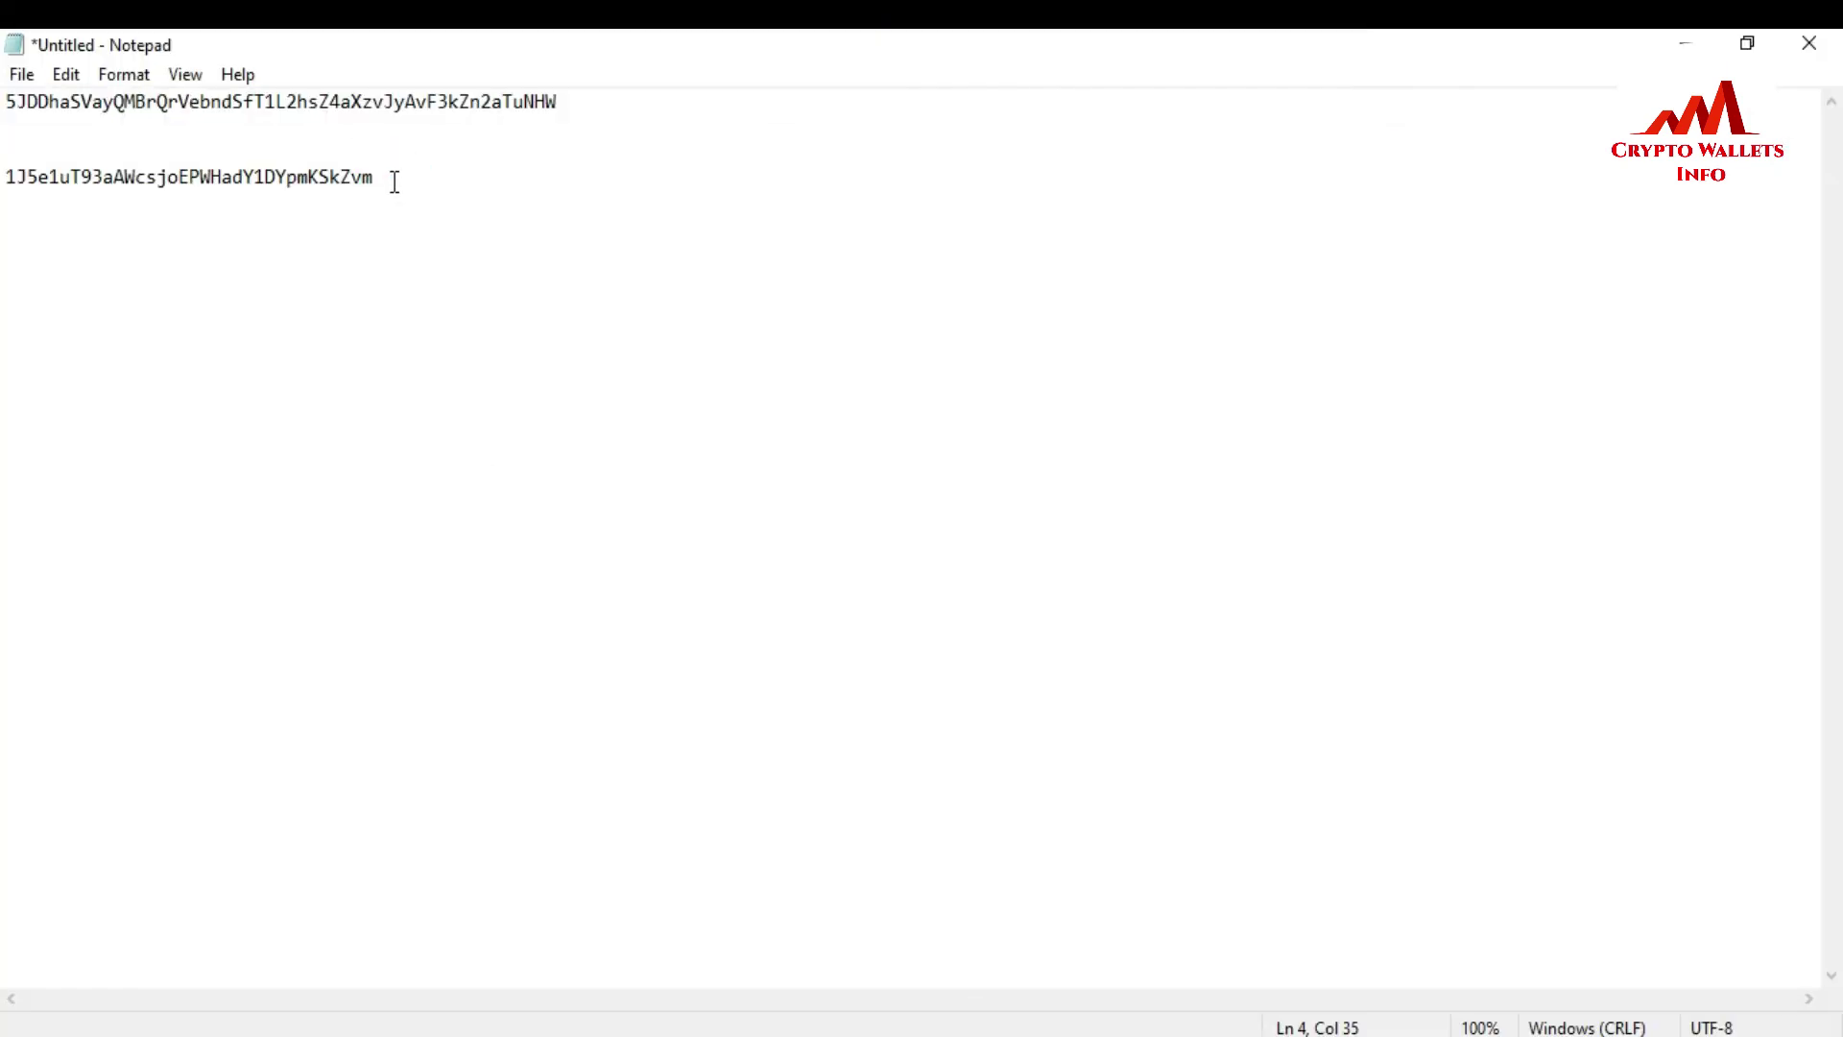
{"action": "double_click", "coordinate": [394, 177]}
{"action": "left_click", "coordinate": [404, 173]}
{"action": "key", "text": "Return"}
{"action": "key", "text": "Return"}
{"action": "key", "text": "Return"}
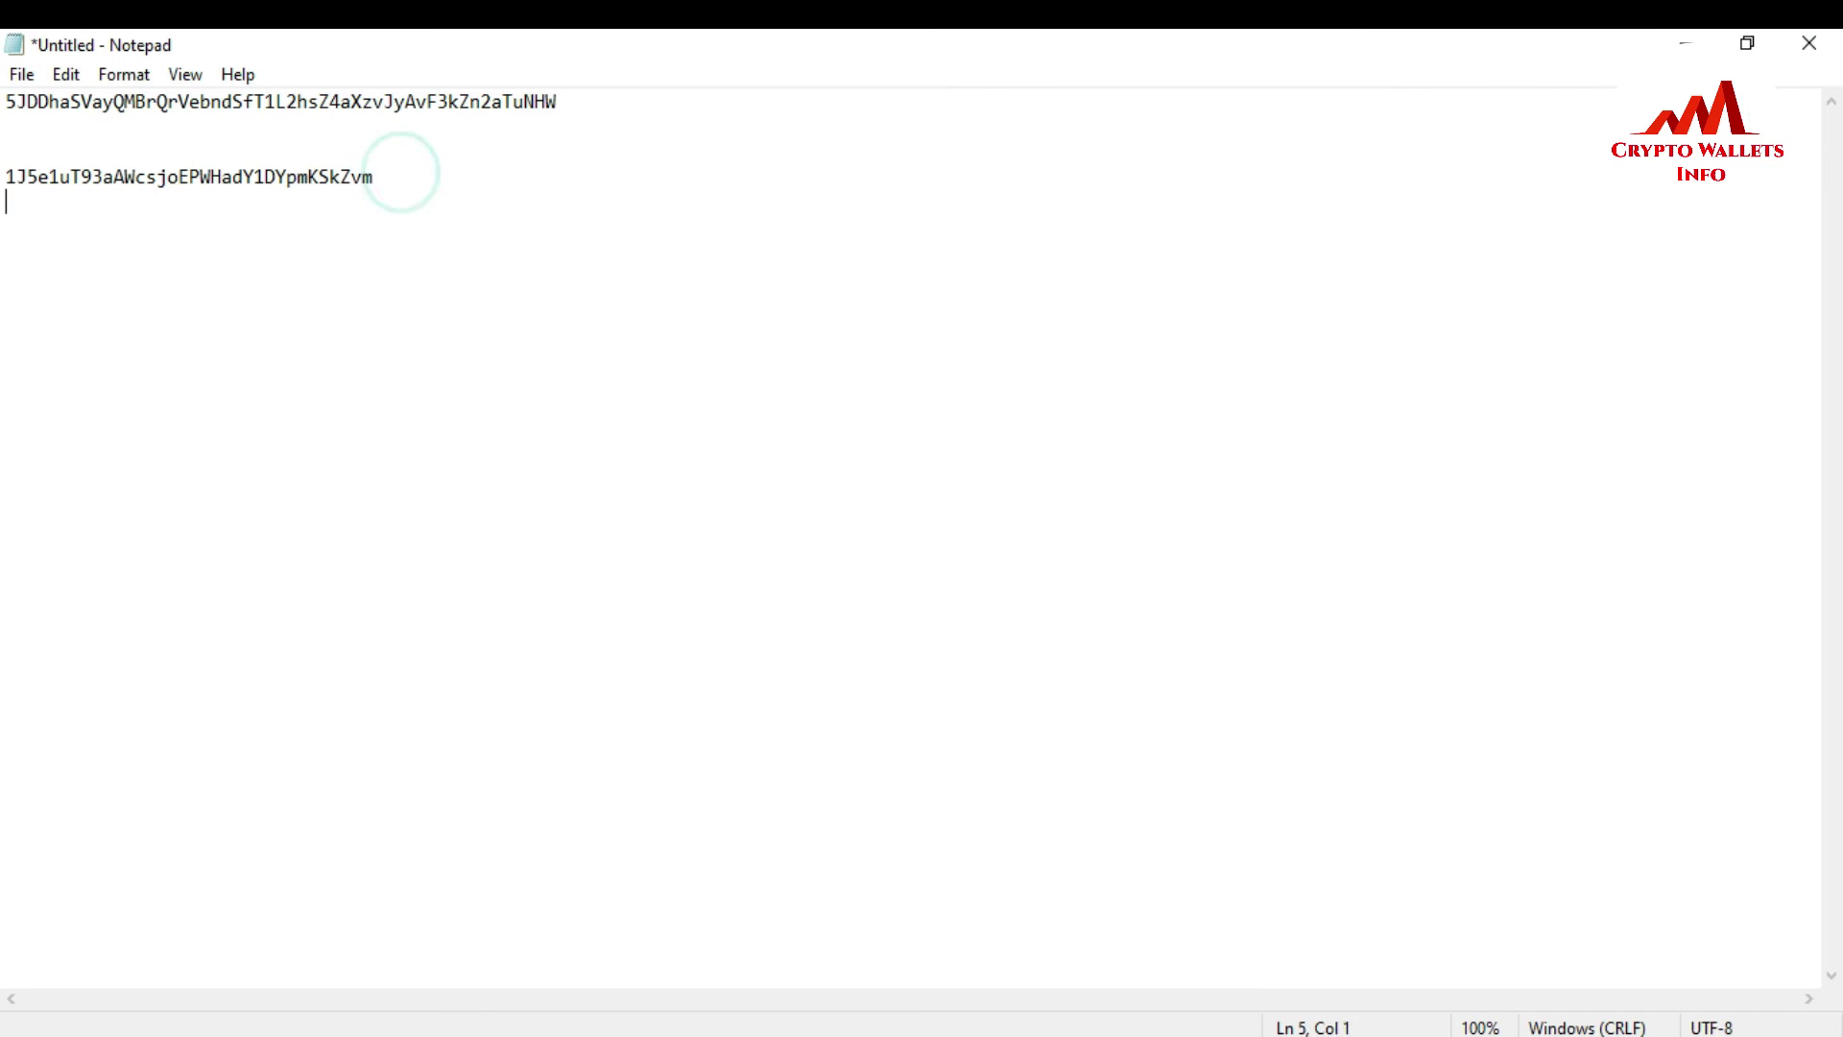
{"action": "key", "text": "ctrl+v"}
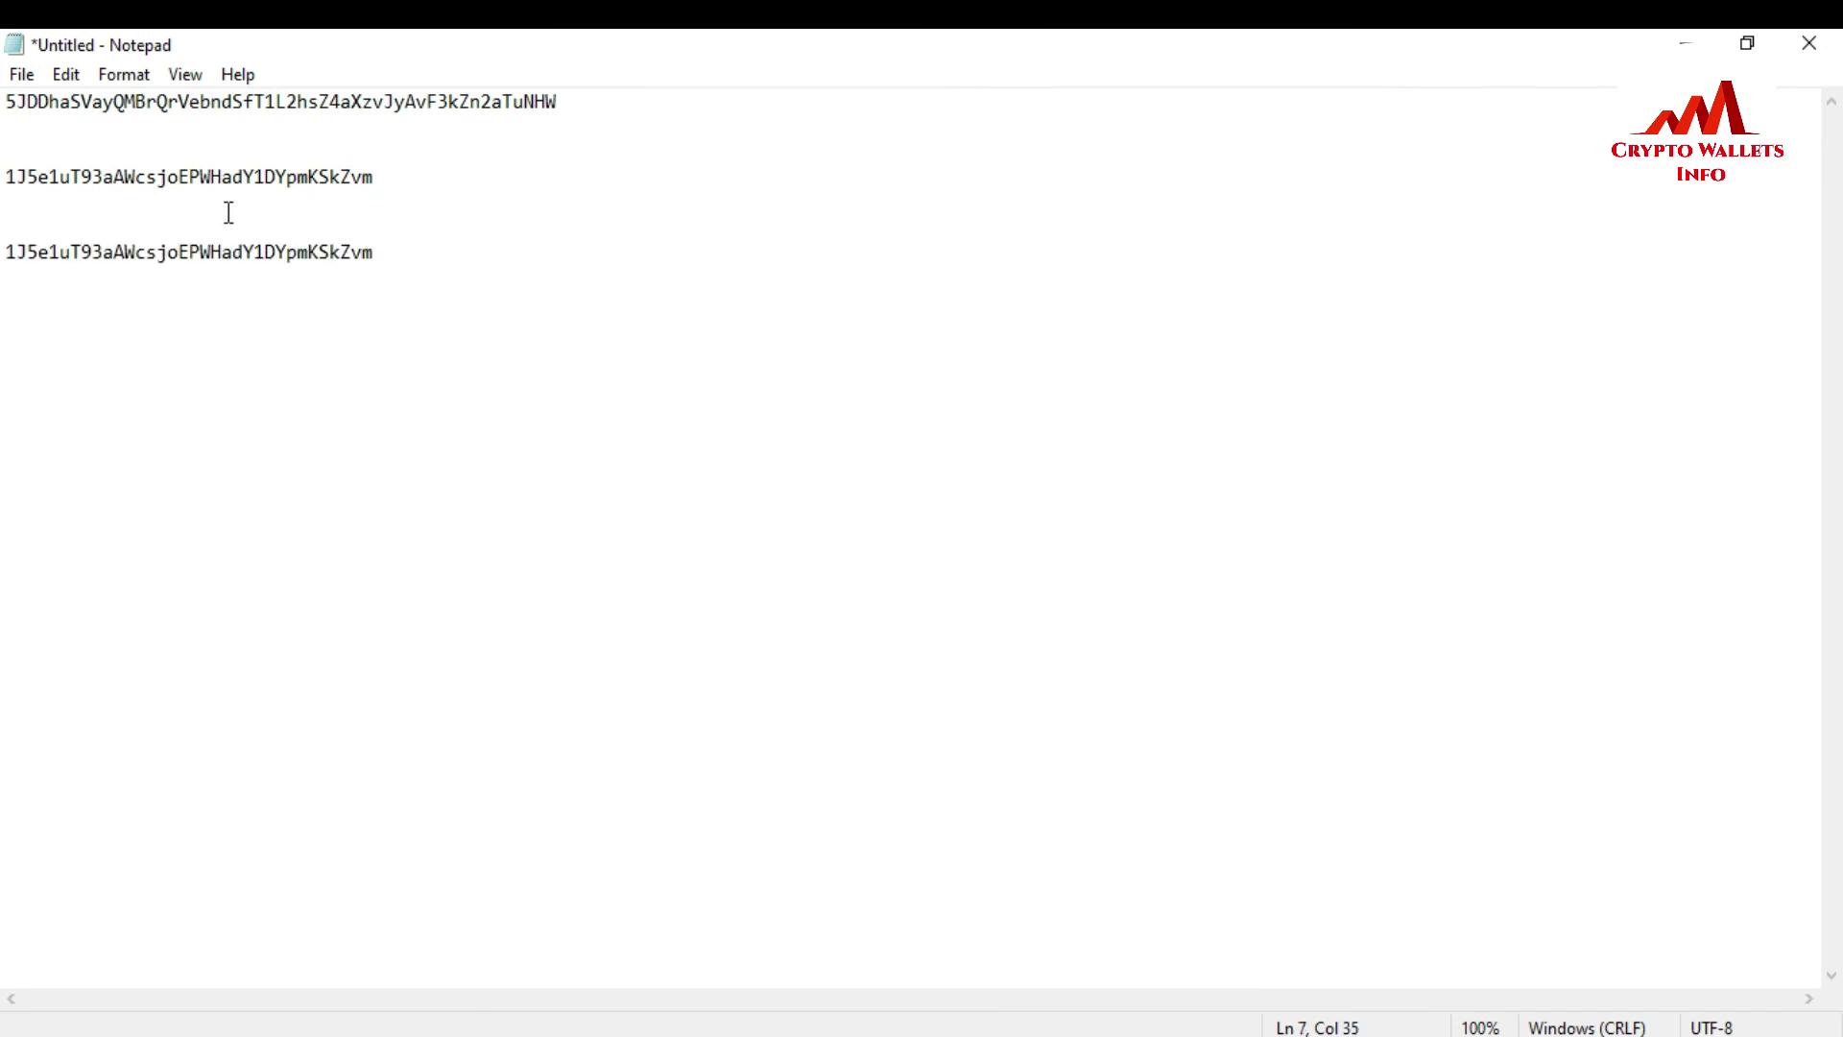
{"action": "left_click_drag", "start_coordinate": [380, 252], "coordinate": [14, 252]}
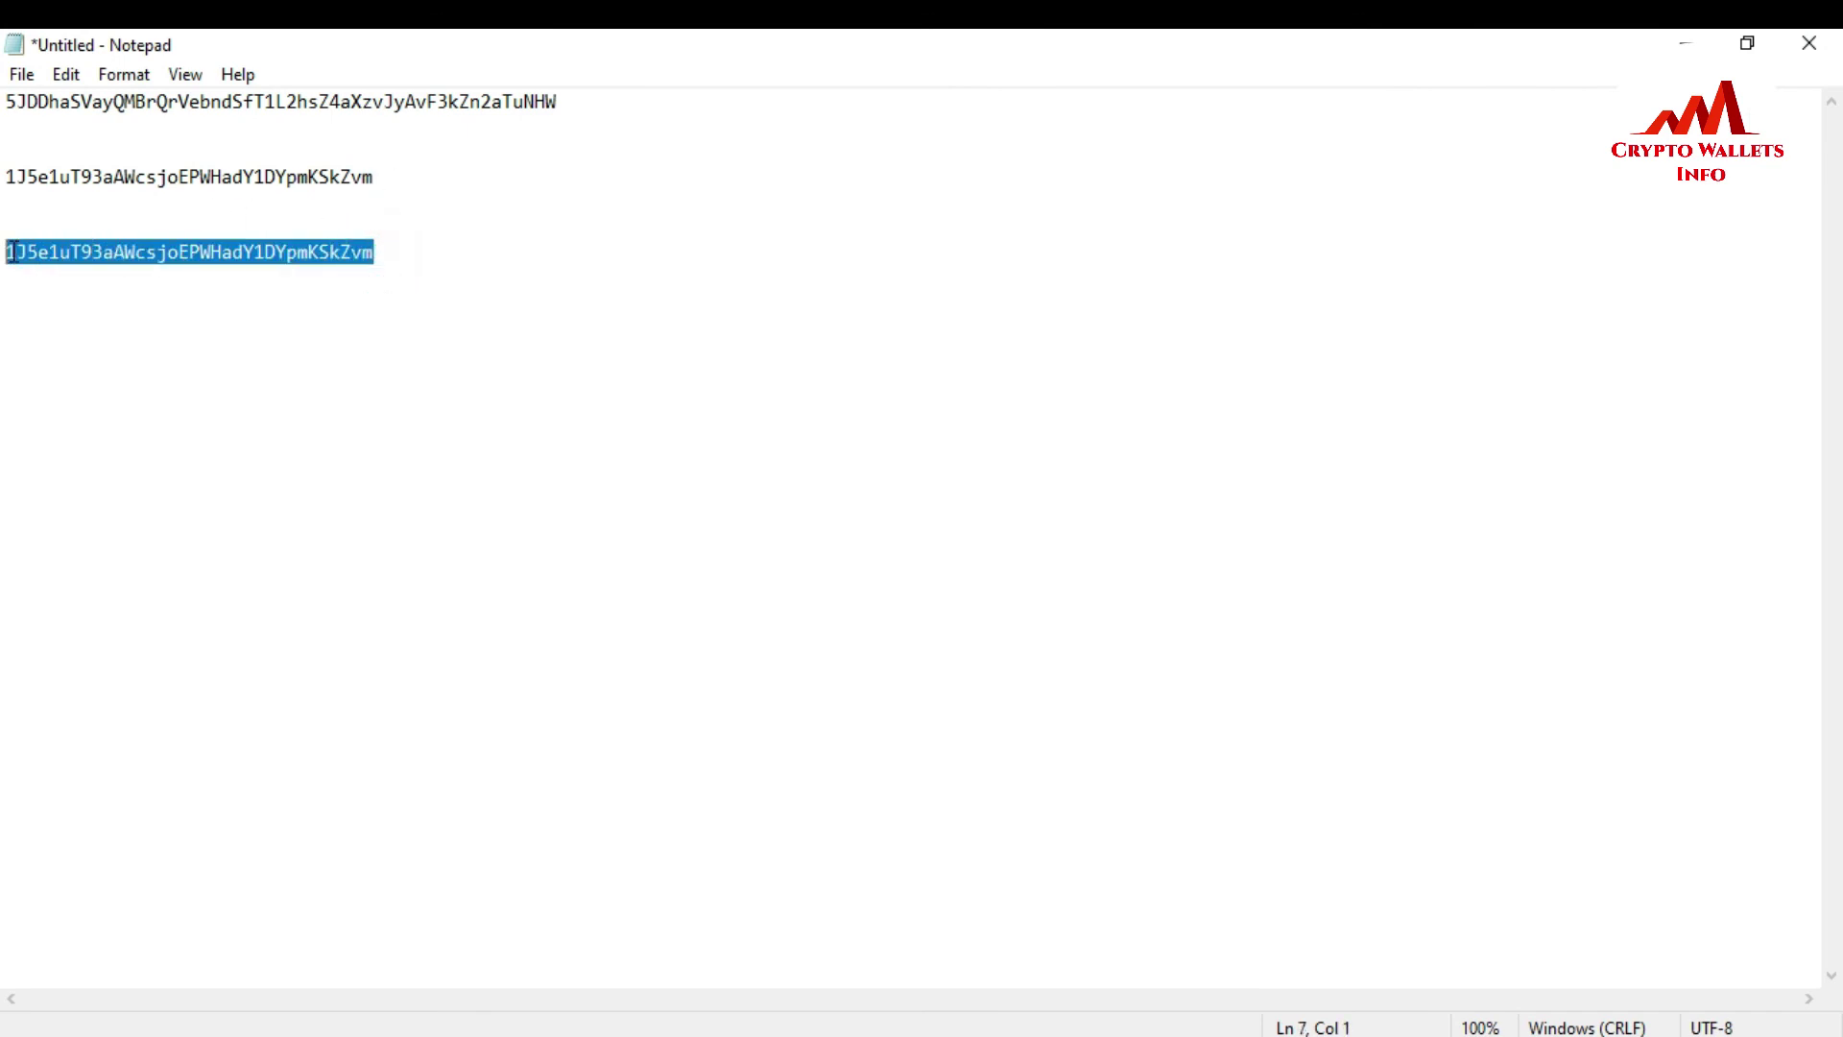
{"action": "left_click", "coordinate": [1685, 43]}
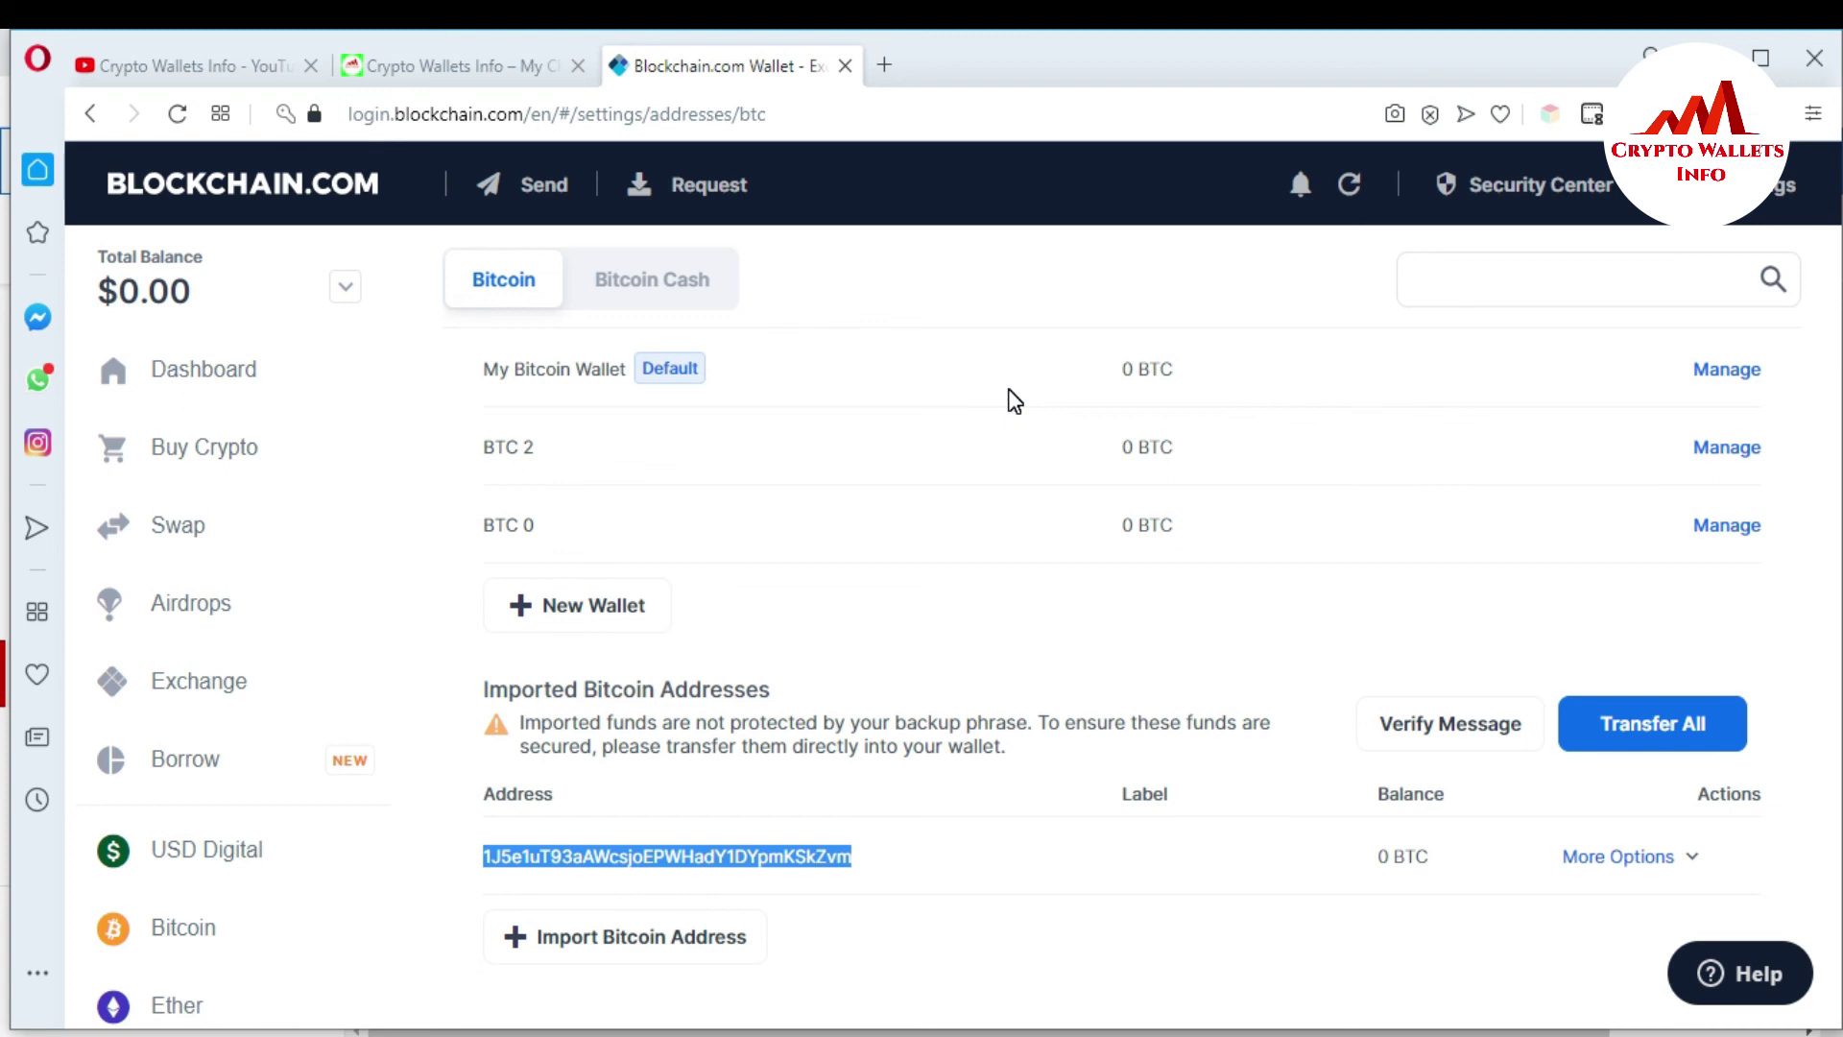
Switch through the YouTube tab to the cryptowalletsinfo.com site tab
{"action": "left_click", "coordinate": [178, 55]}
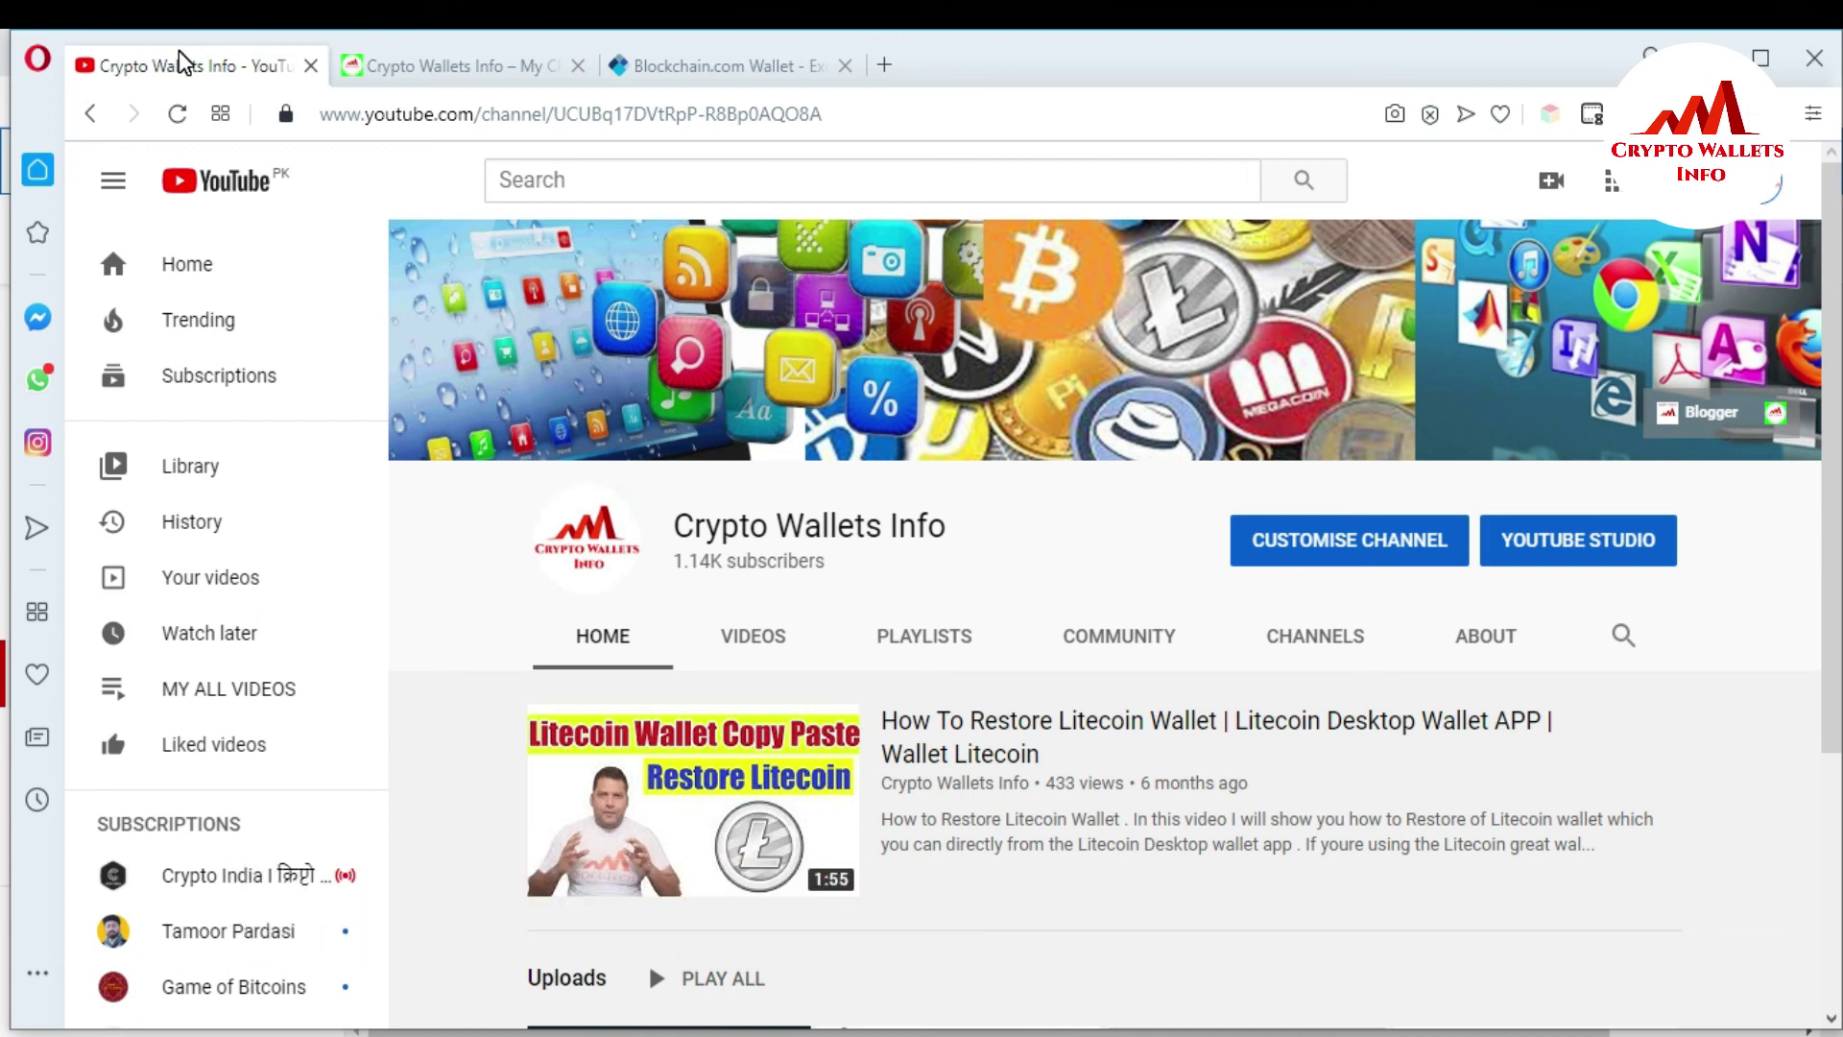
{"action": "left_click", "coordinate": [409, 72]}
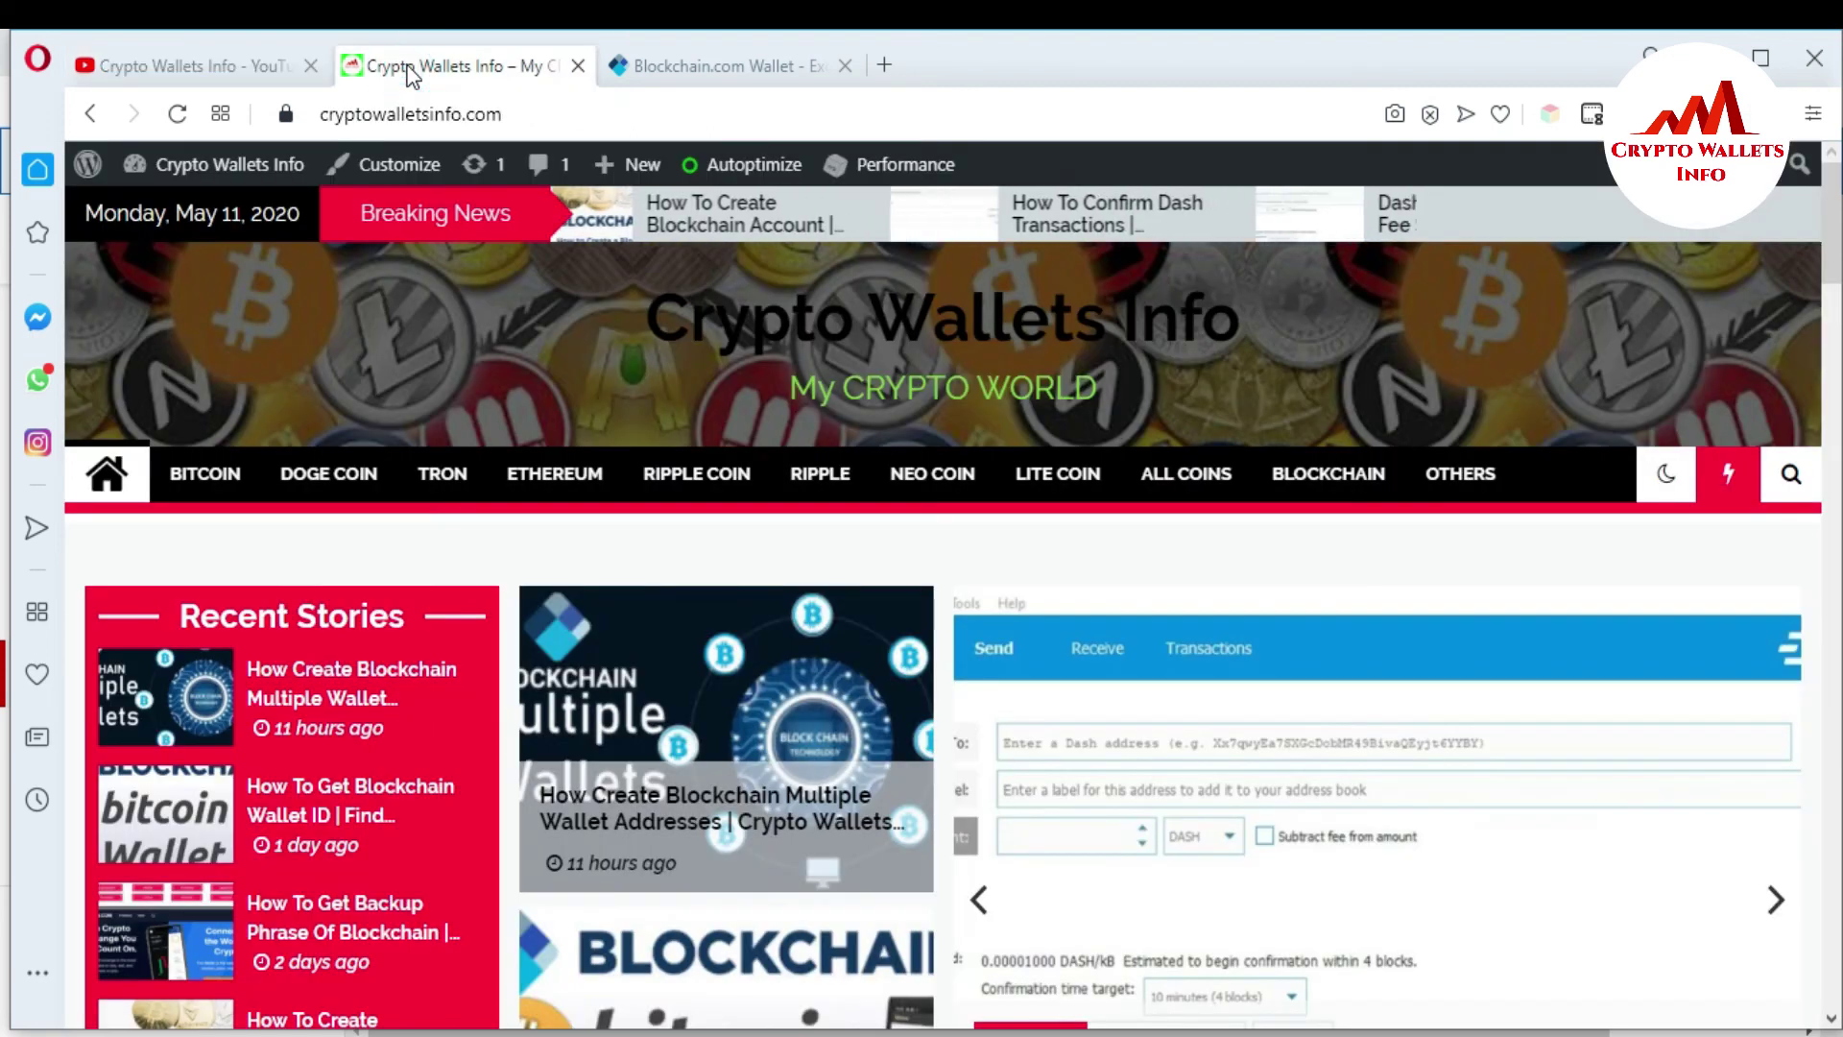